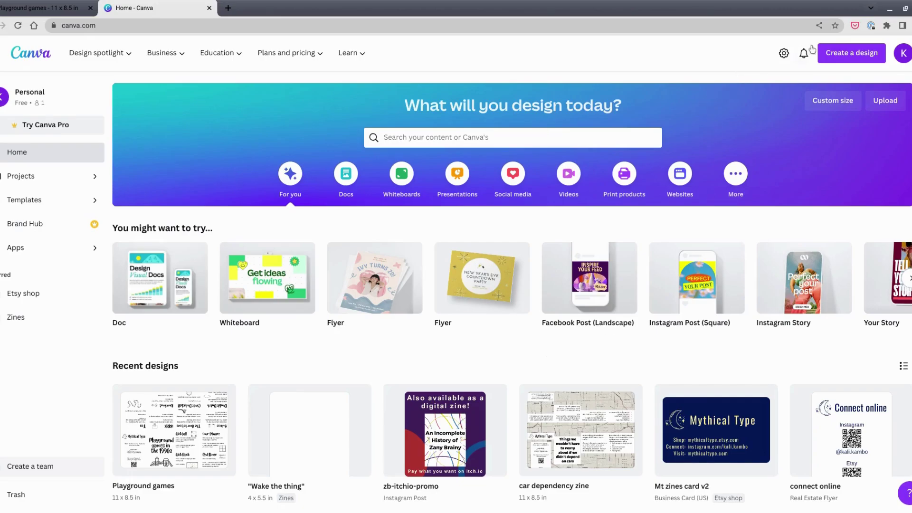
- Create a new custom-size design 11 in wide and 8.5 in high
click(866, 55)
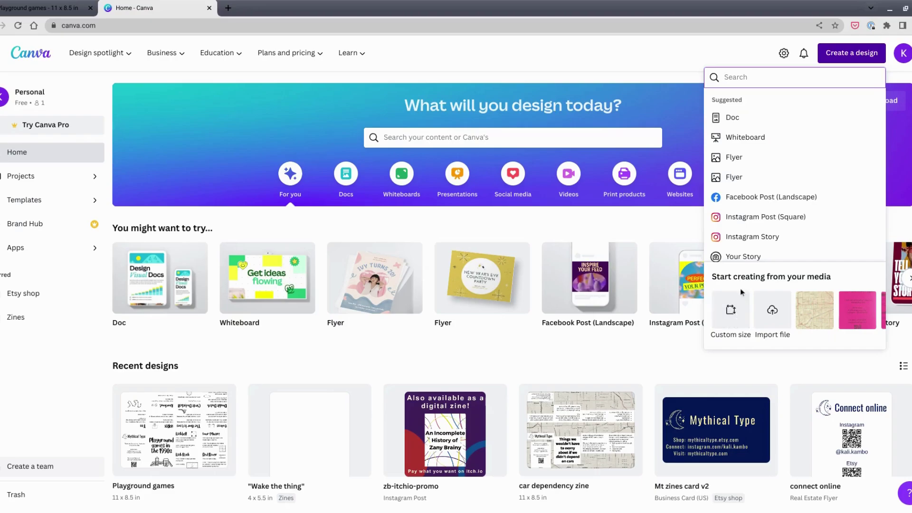
click(737, 312)
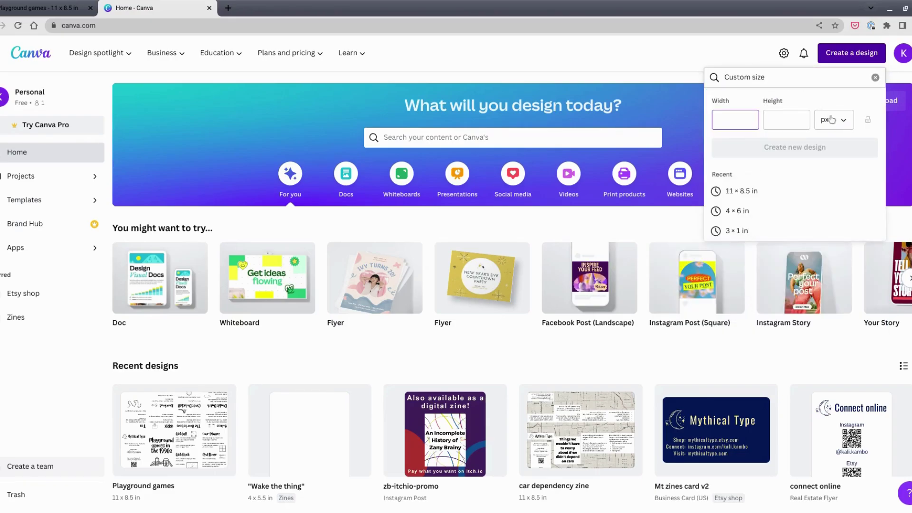
click(831, 120)
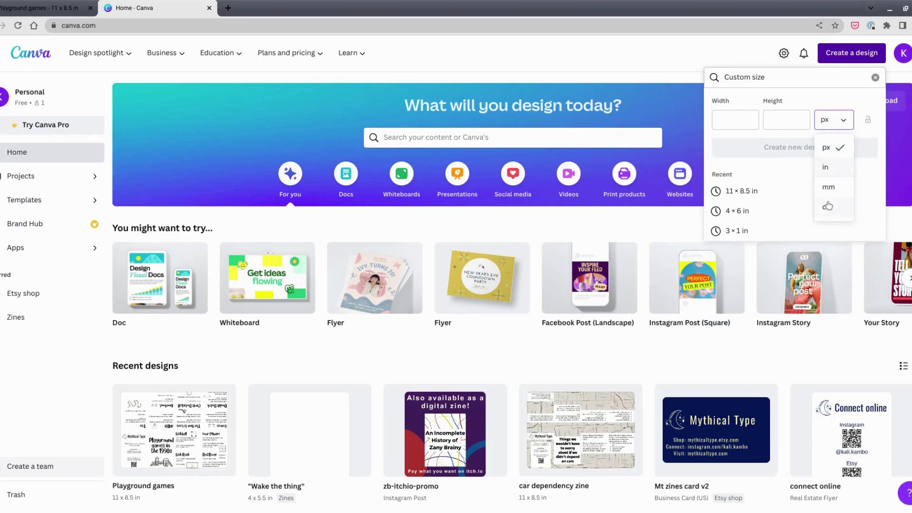
click(829, 167)
click(739, 124)
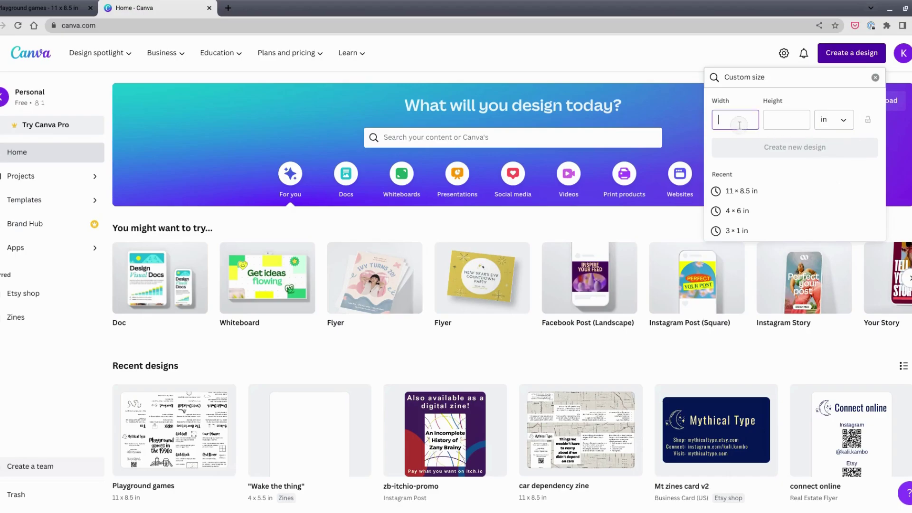
text(11)
click(781, 117)
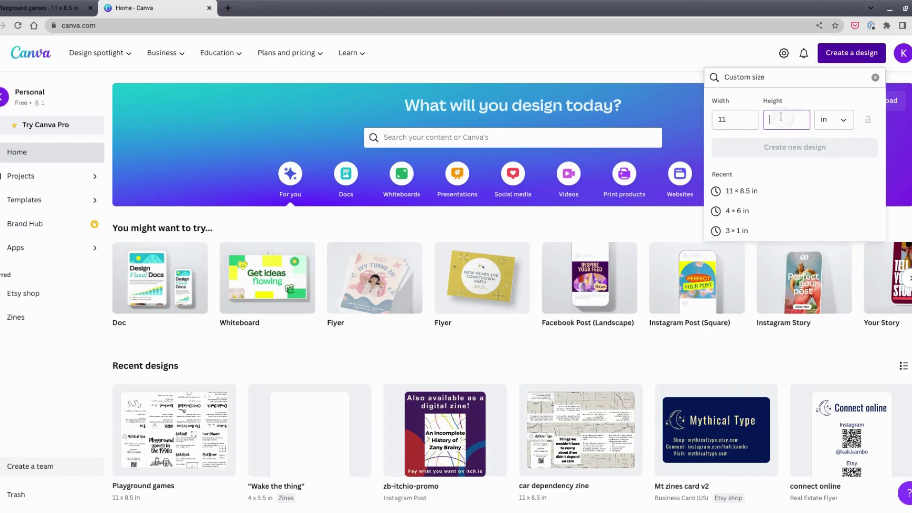
text(8.5)
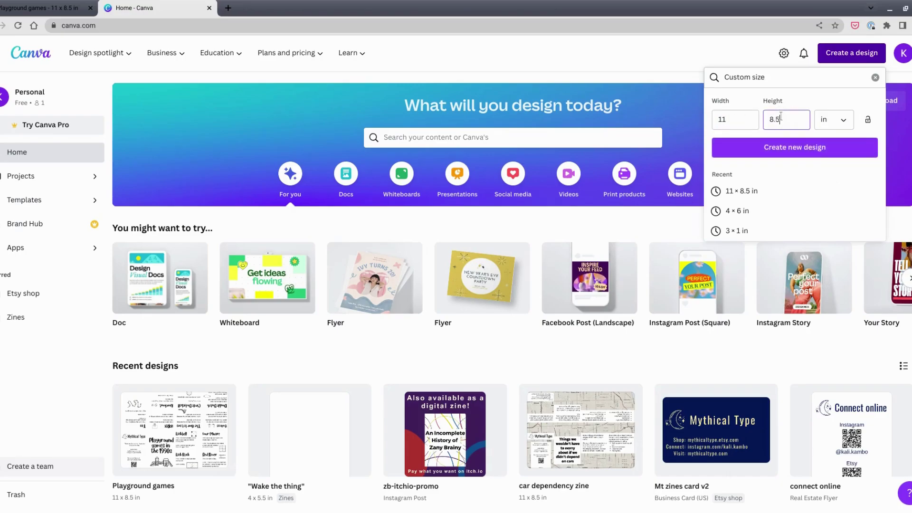
click(831, 145)
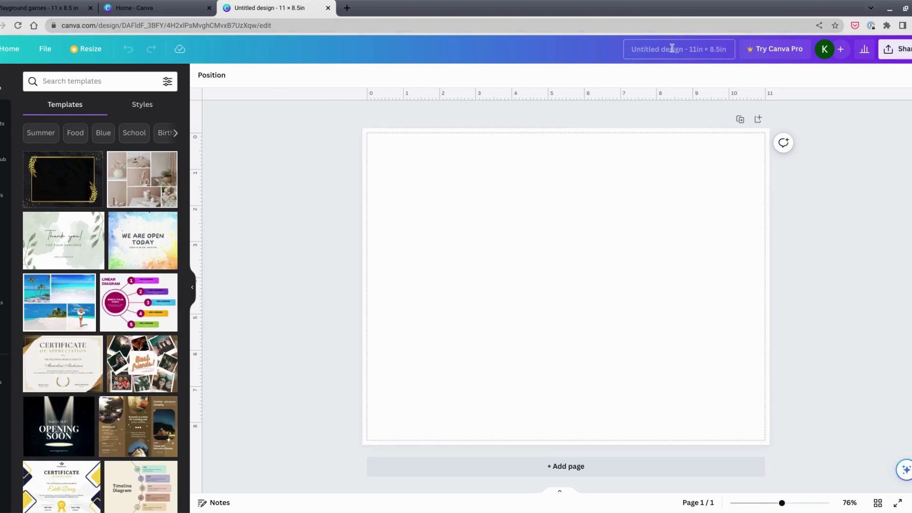
- Name the new design "sample zine"
click(655, 51)
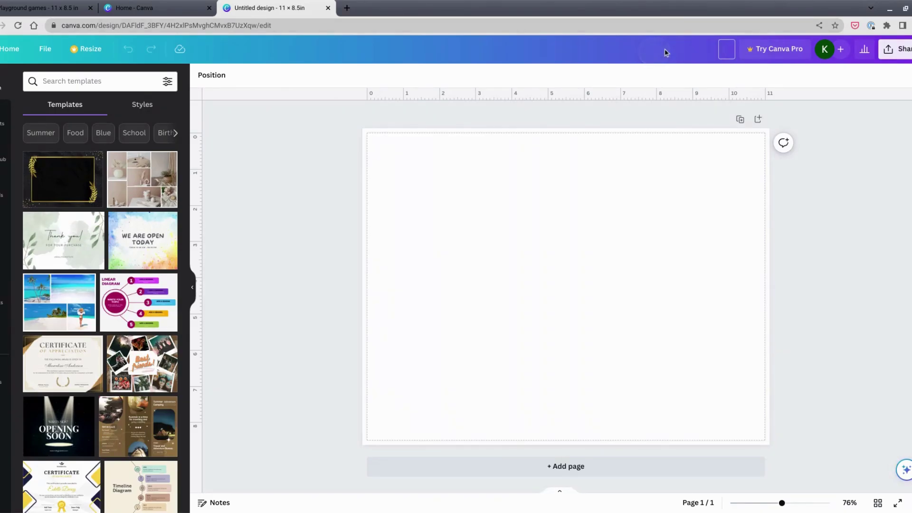
text(sample zine)
key(Return)
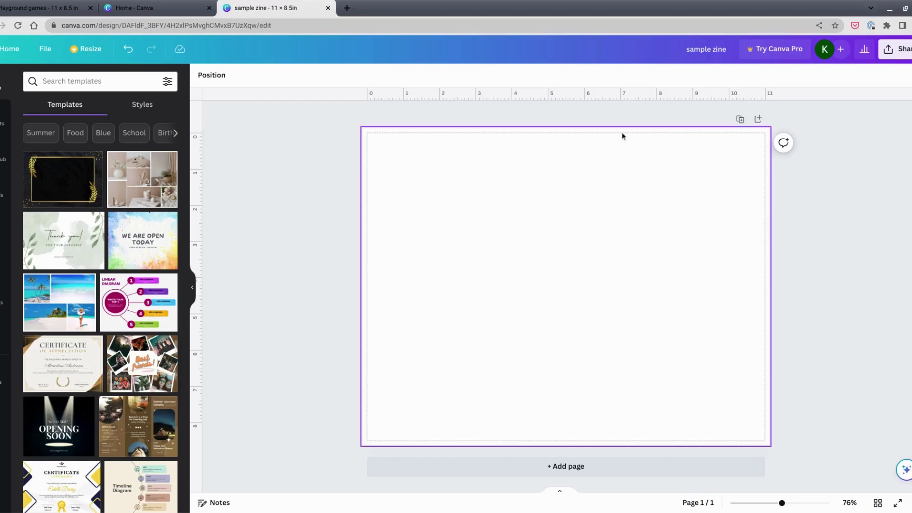
- Turn the print bleed display off and on again for the page
click(41, 49)
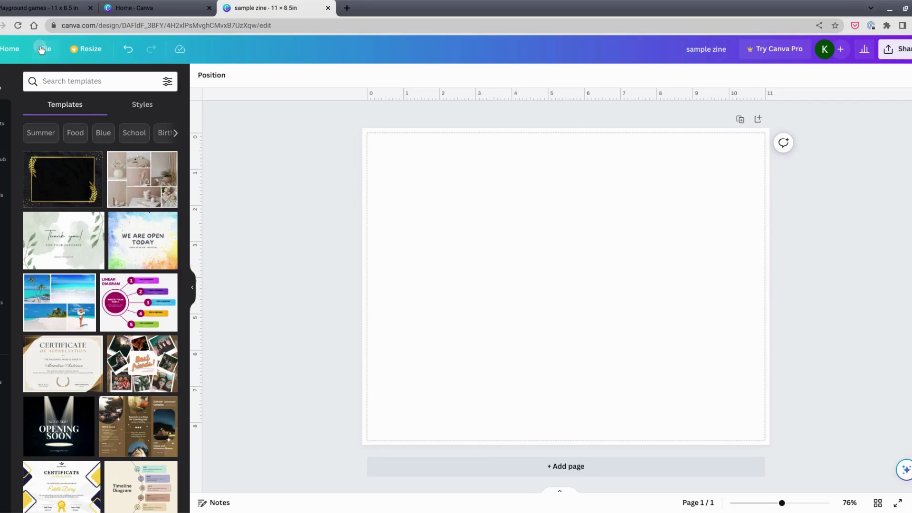
mouse_move(66, 175)
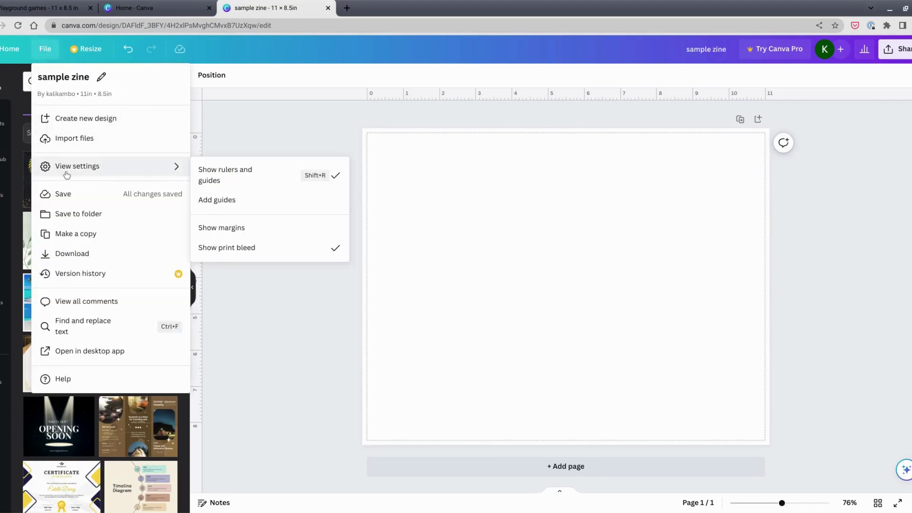
click(238, 253)
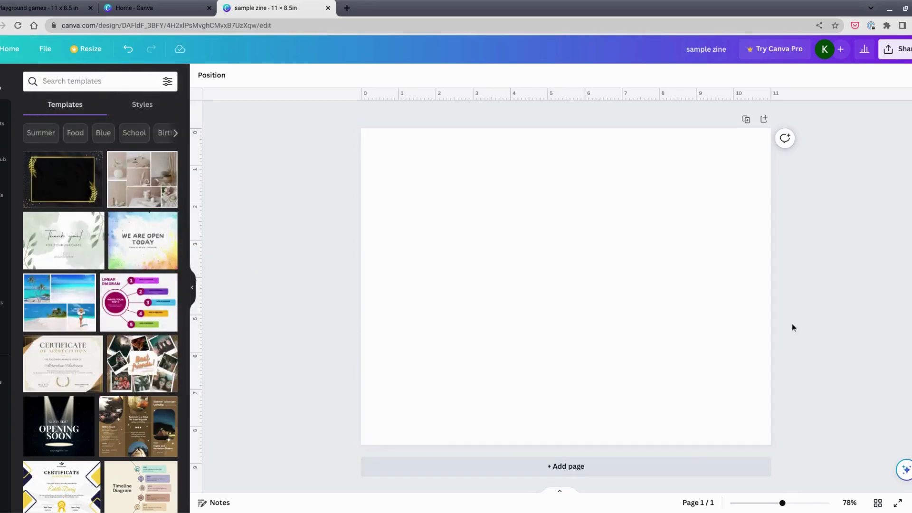
click(45, 58)
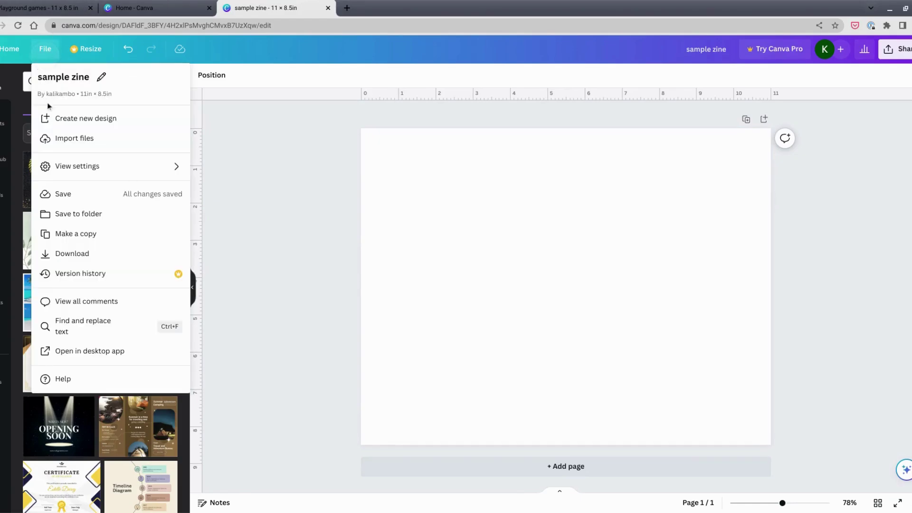
mouse_move(105, 175)
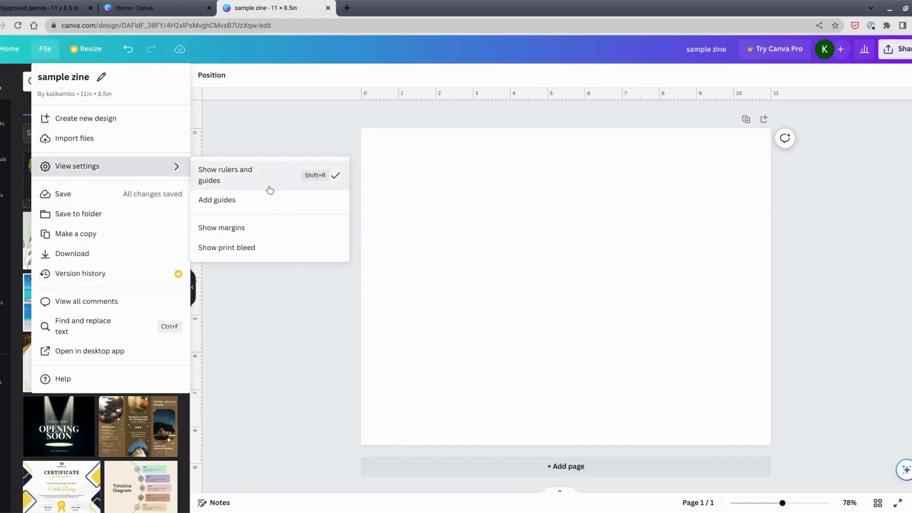
click(241, 249)
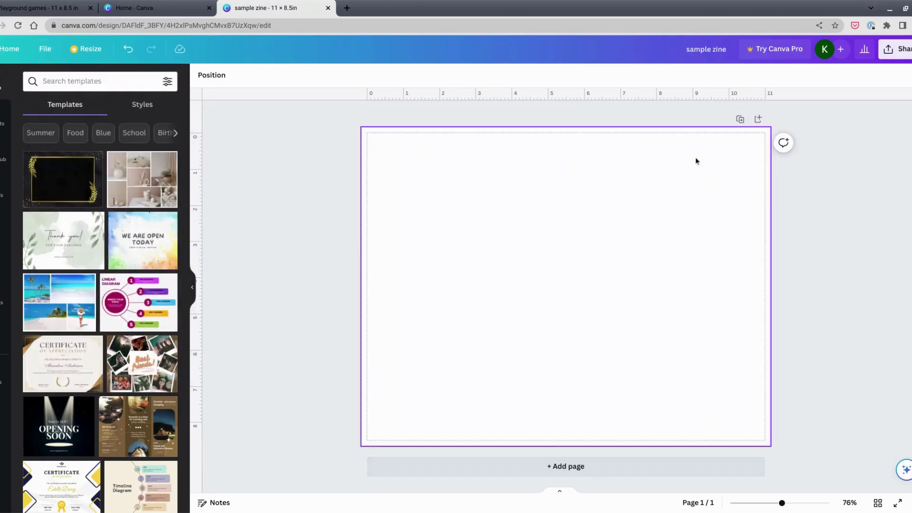
- Add custom guides that divide the page into 4 columns and 2 rows, keeping the 0.18 in column gap
click(194, 292)
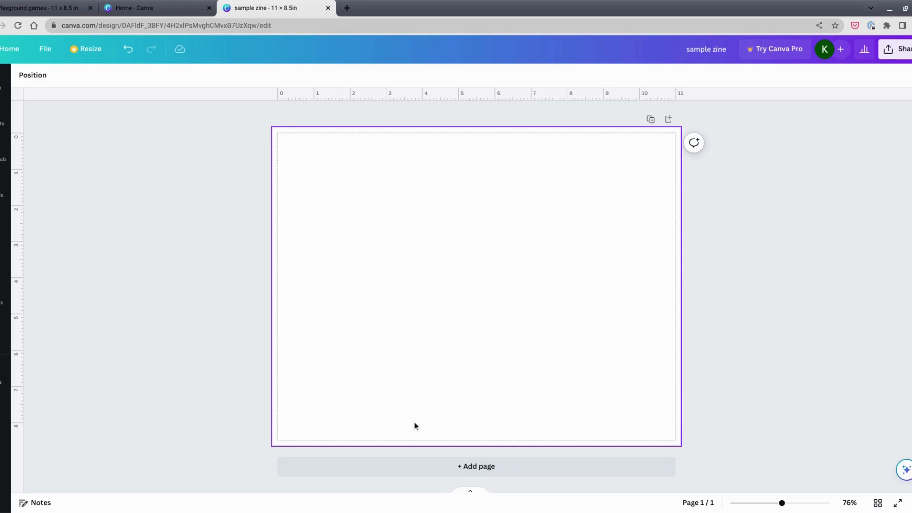
click(46, 48)
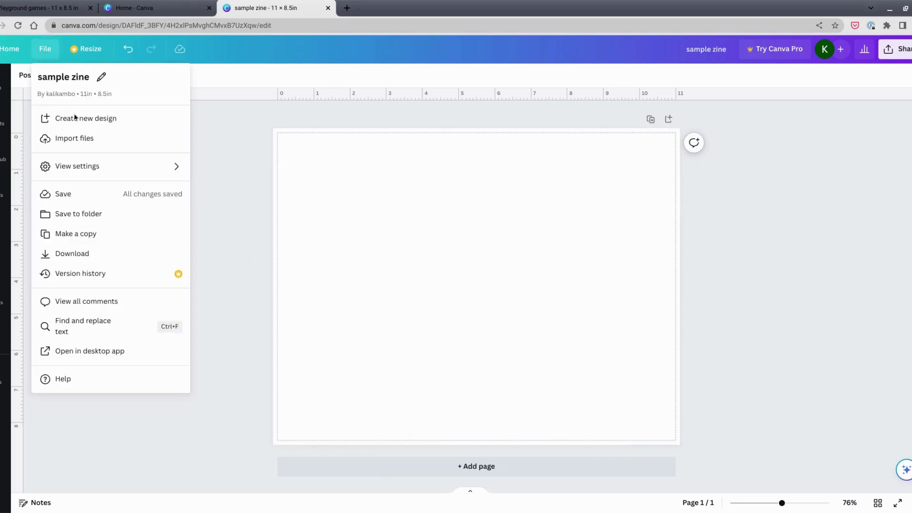
mouse_move(88, 177)
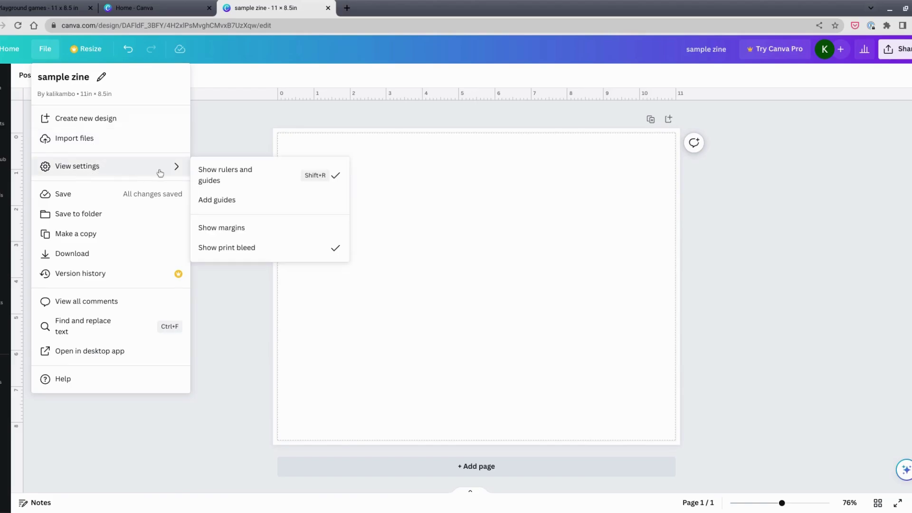
click(213, 203)
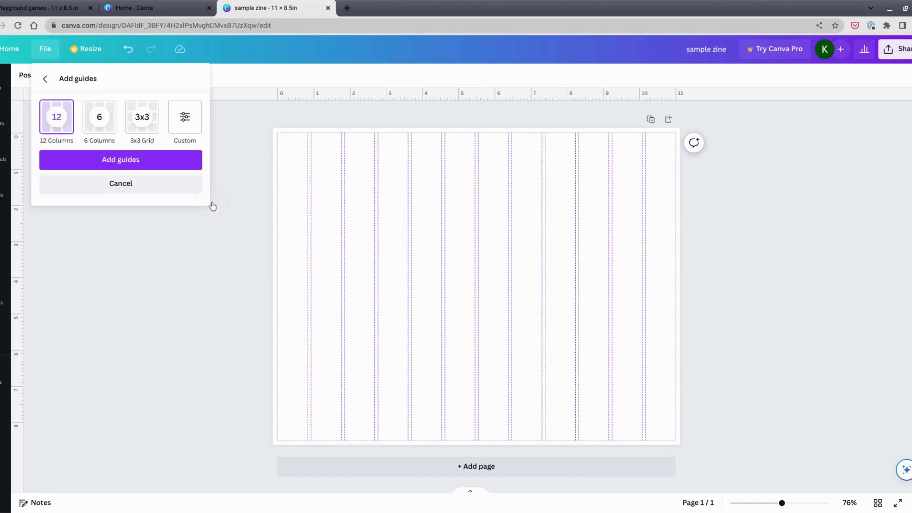
click(184, 117)
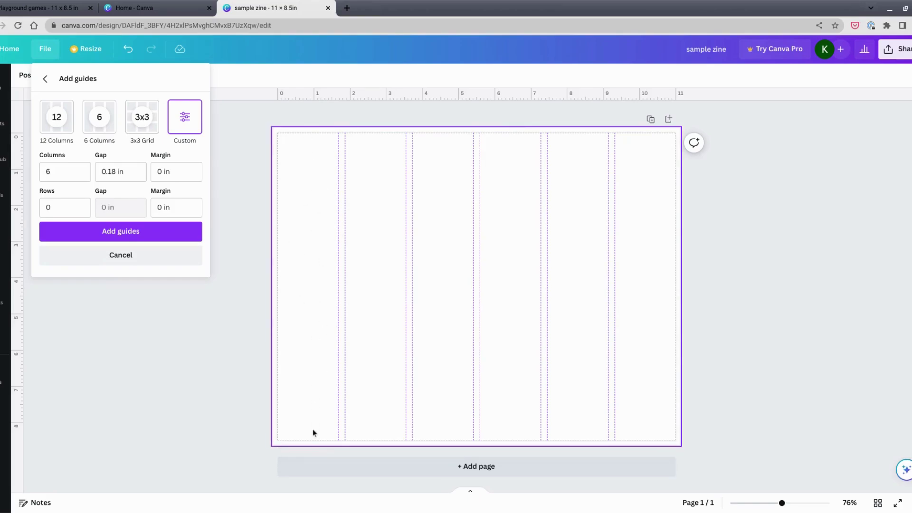
double_click(55, 172)
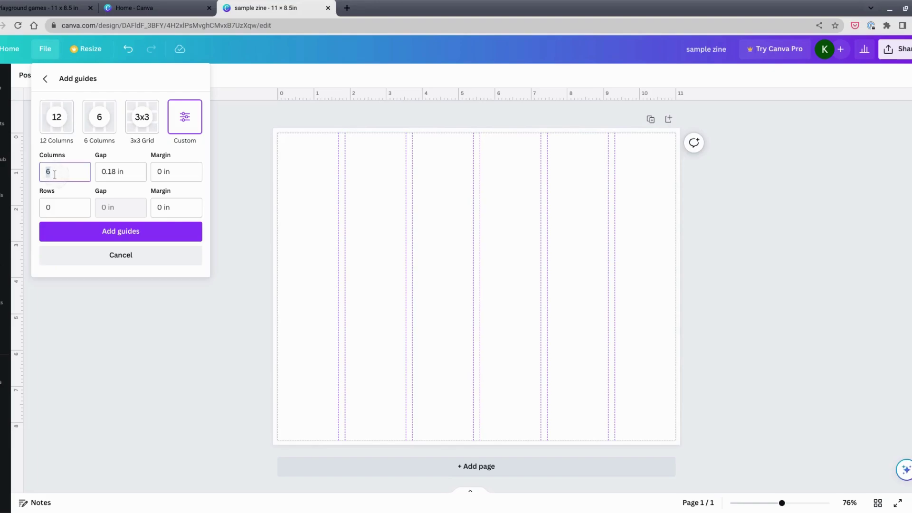
text(4)
click(119, 172)
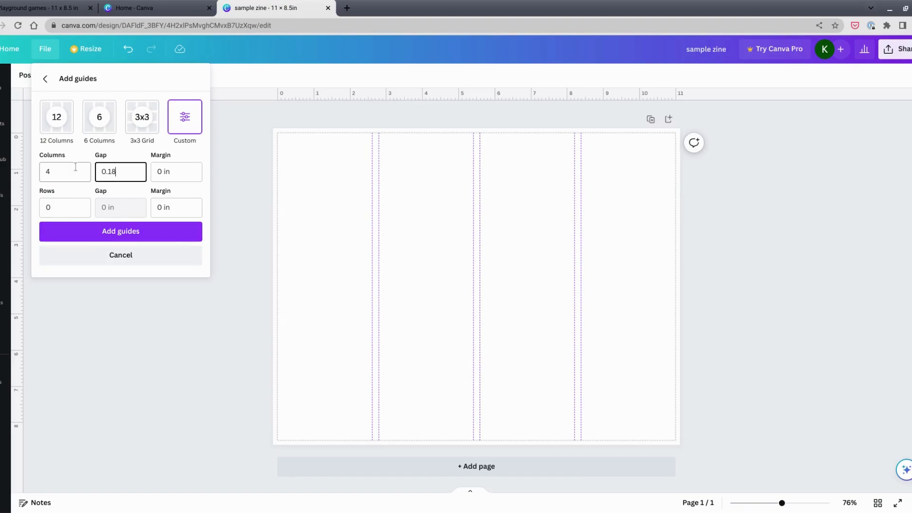
click(40, 212)
text(2)
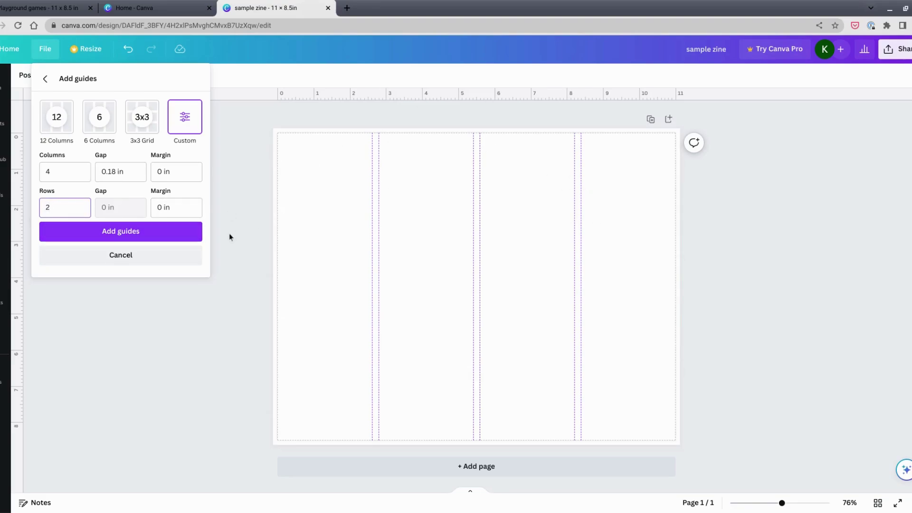
key(Tab)
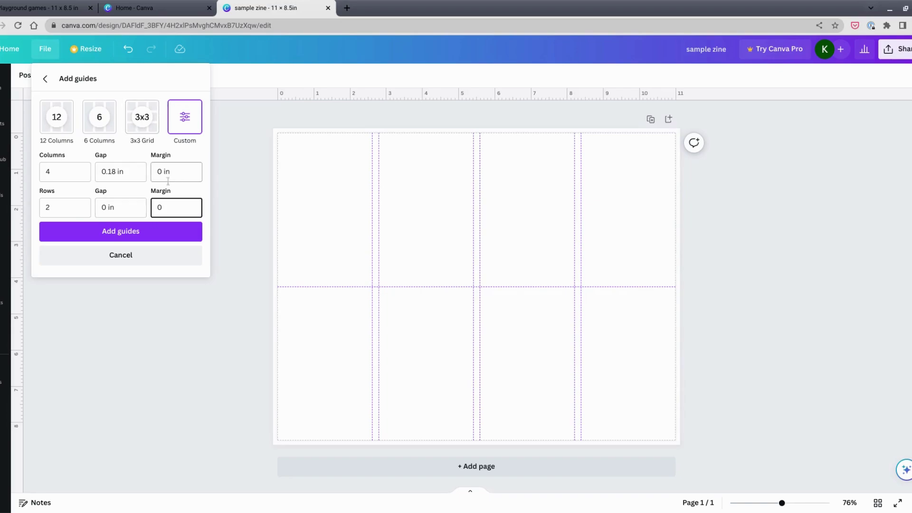
click(121, 231)
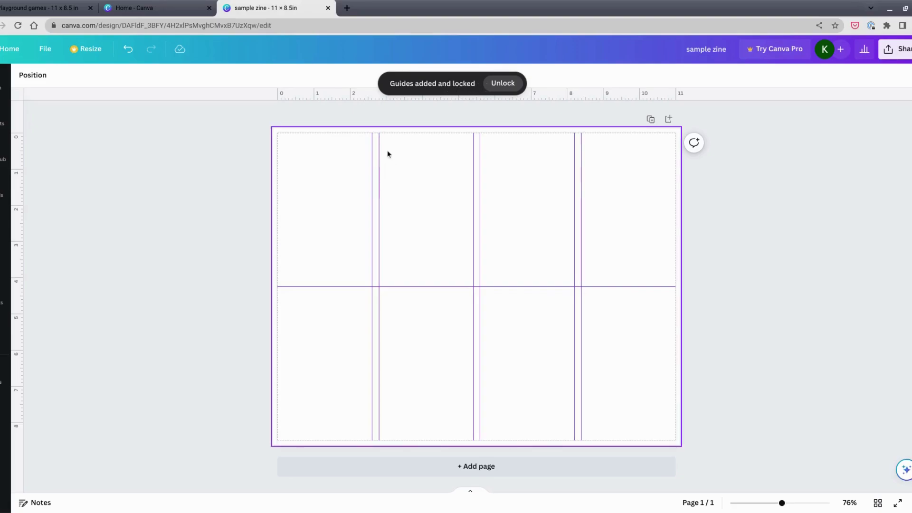
mouse_move(380, 173)
mouse_down()
mouse_move(373, 212)
mouse_move(383, 190)
mouse_up()
drag(361, 278, 364, 235)
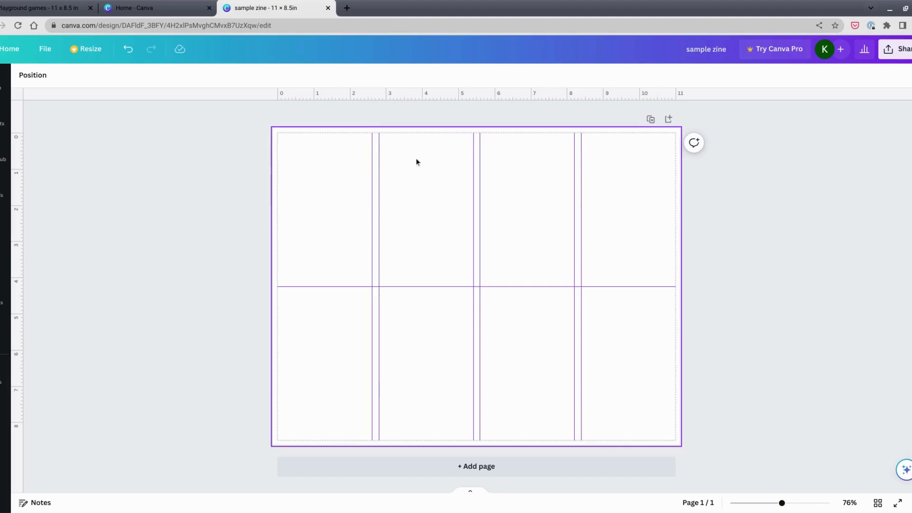
drag(384, 172, 403, 226)
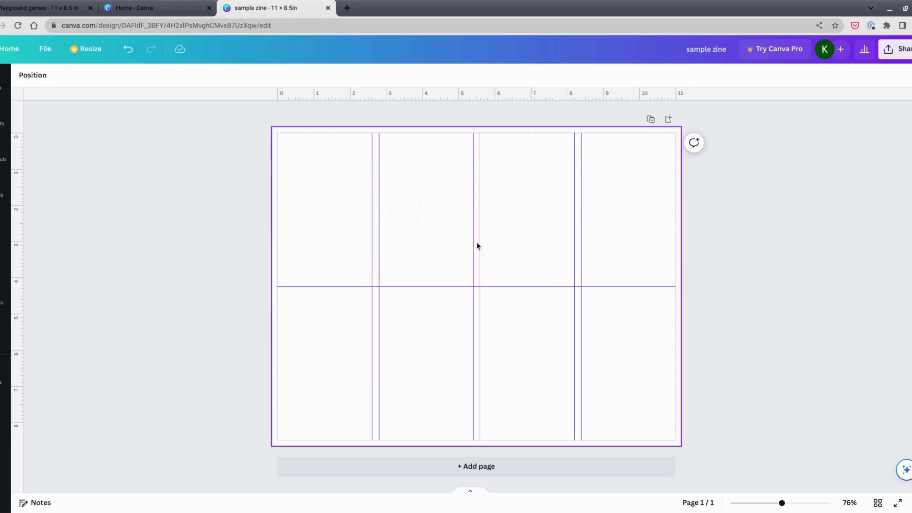
click(41, 56)
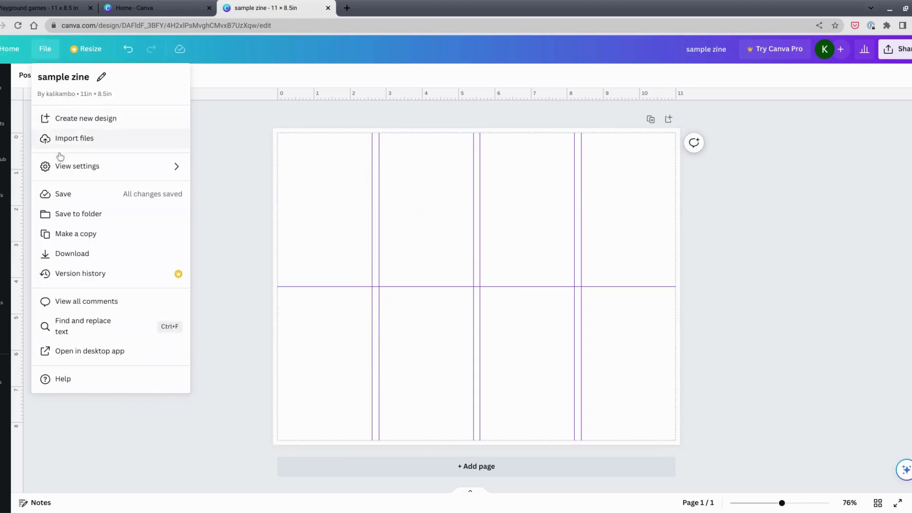
mouse_move(67, 172)
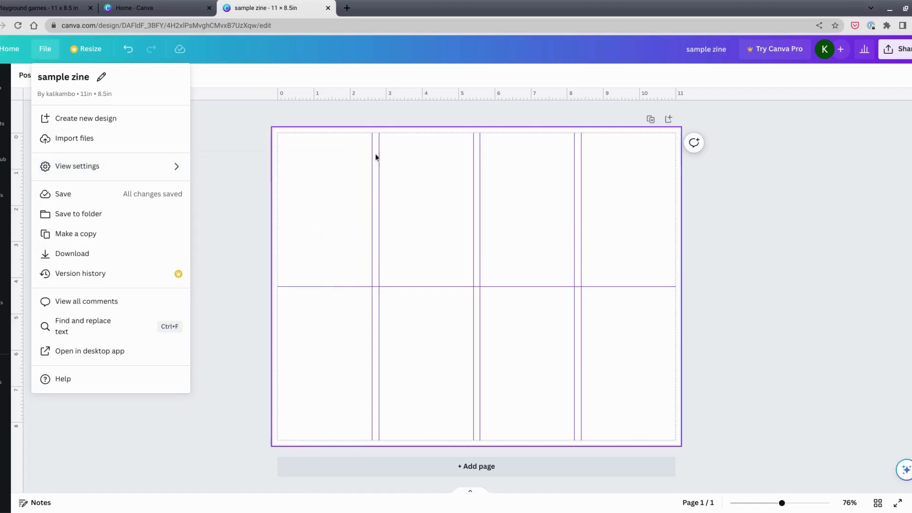
click(232, 164)
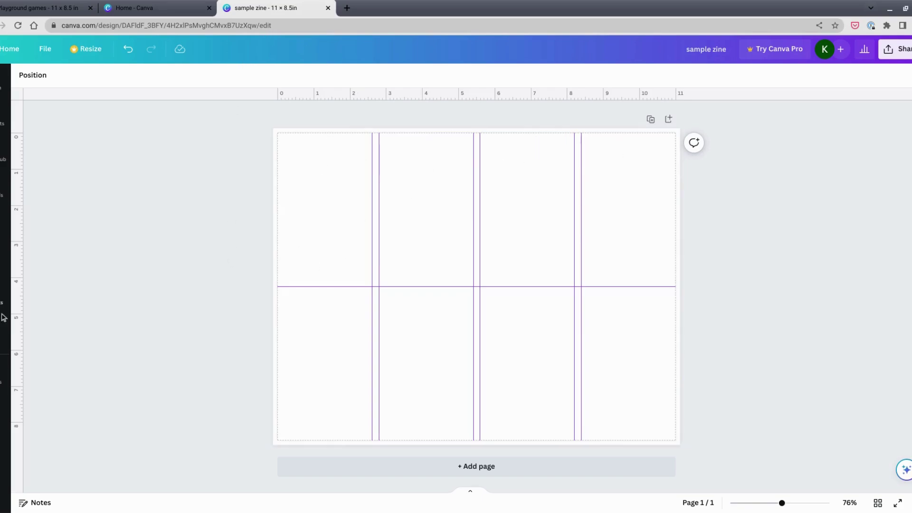
- Add a heading to the page with the text "Front cover"
click(1, 224)
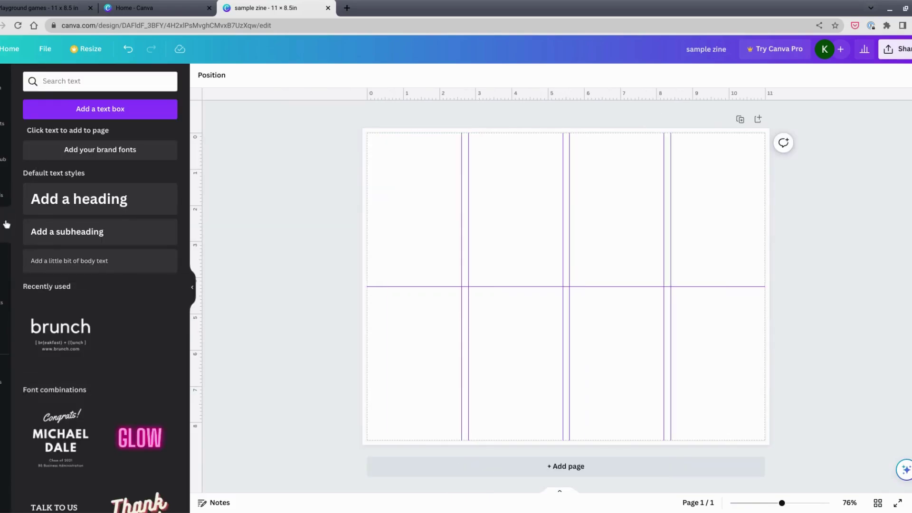
click(101, 198)
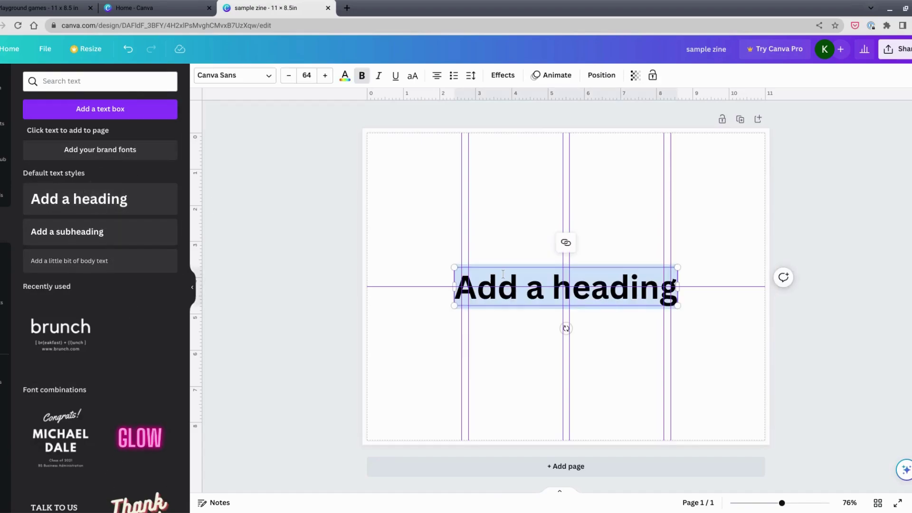
text(Til)
key(BackSpace)
key(BackSpace)
key(BackSpace)
text(f)
key(BackSpace)
text(Front cover)
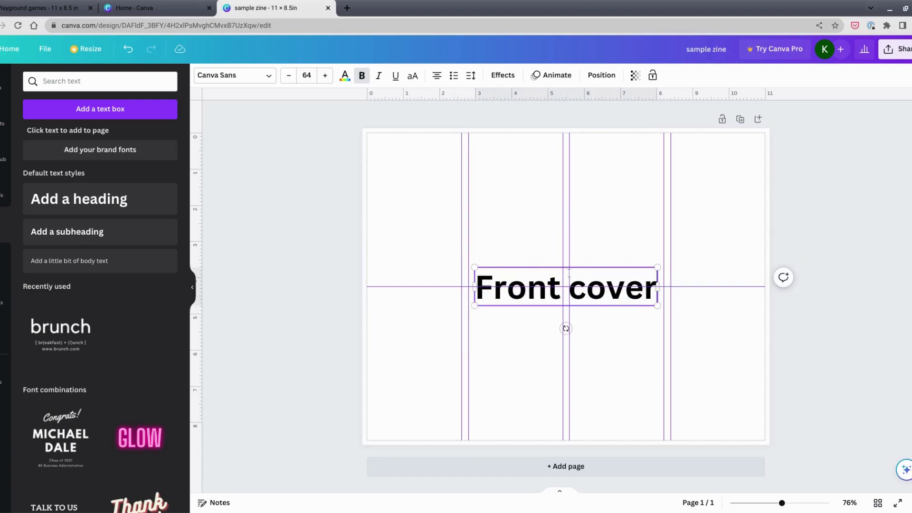
- Set the font size of the whole "Front cover" heading to 28
double_click(552, 289)
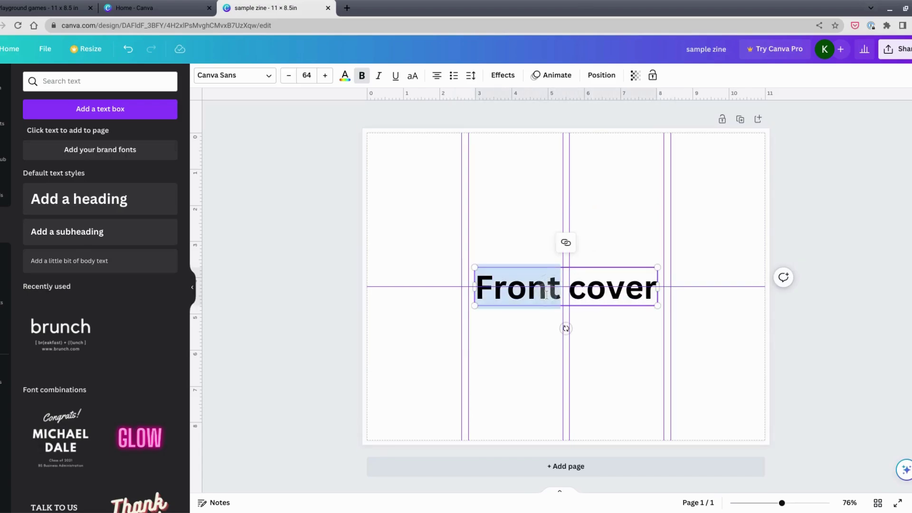
double_click(653, 285)
shift+click(511, 285)
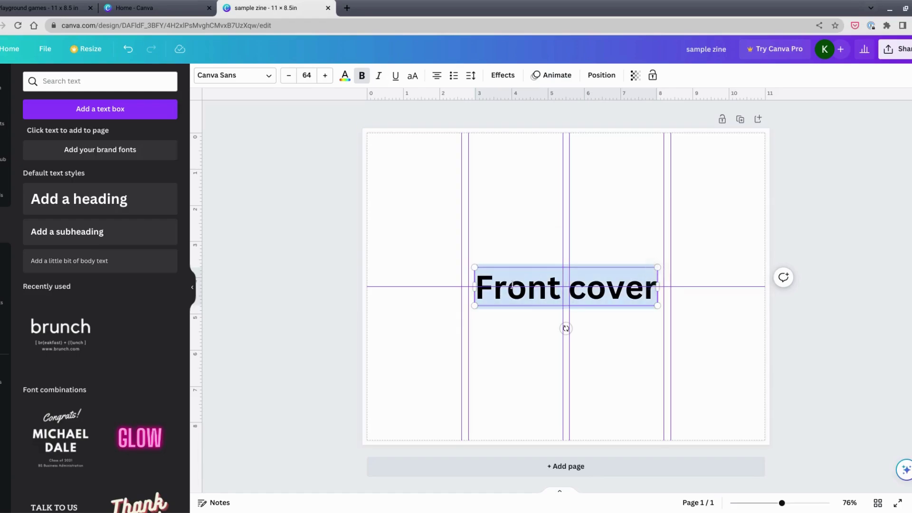
click(302, 76)
text(28)
key(Return)
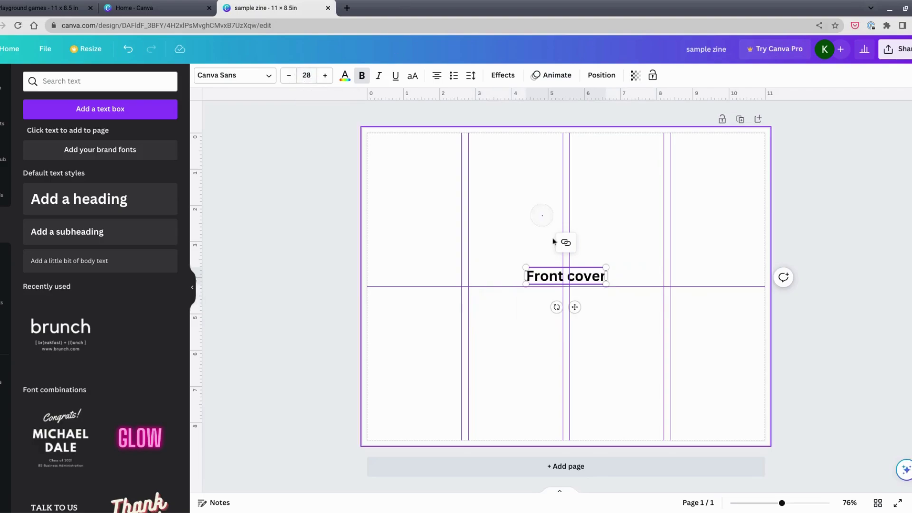
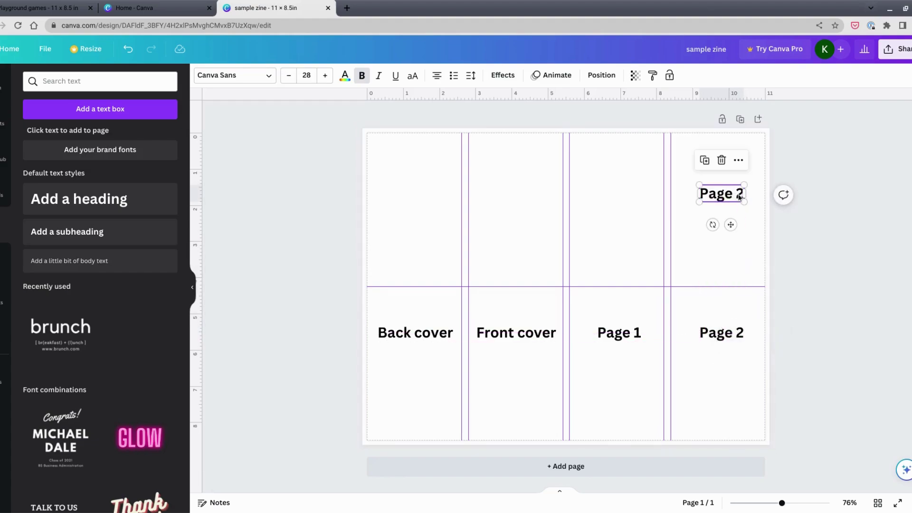
- Change the copied "Page 2" label in the upper row's rightmost panel to "Page 3"
double_click(731, 195)
key(Escape)
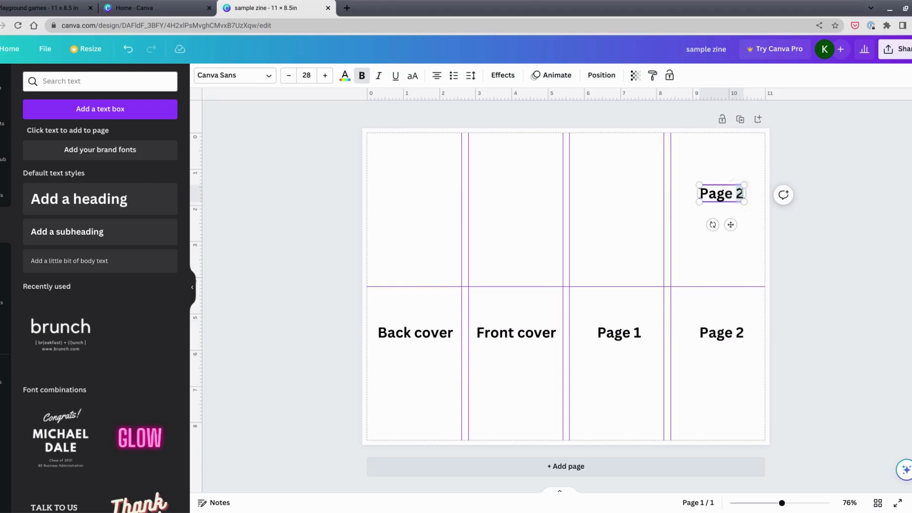
text(3)
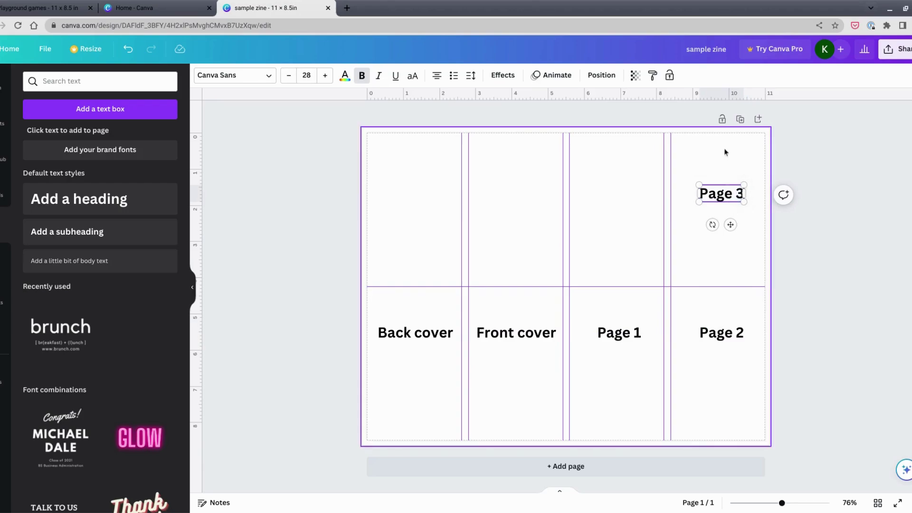
click(739, 169)
- Rotate the "Page 3" label upside down and shift it slightly lower within its panel
click(722, 199)
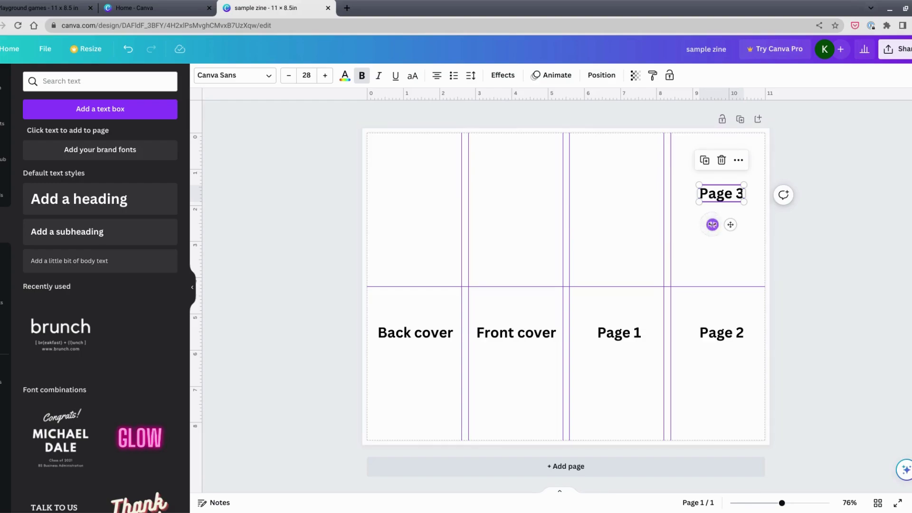
drag(712, 225, 731, 165)
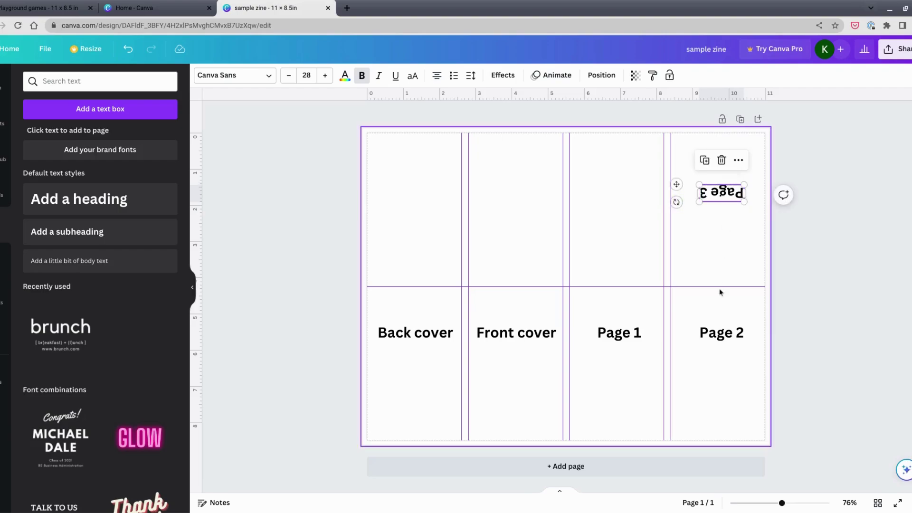
mouse_move(718, 199)
mouse_down()
mouse_move(717, 225)
mouse_move(718, 212)
mouse_up()
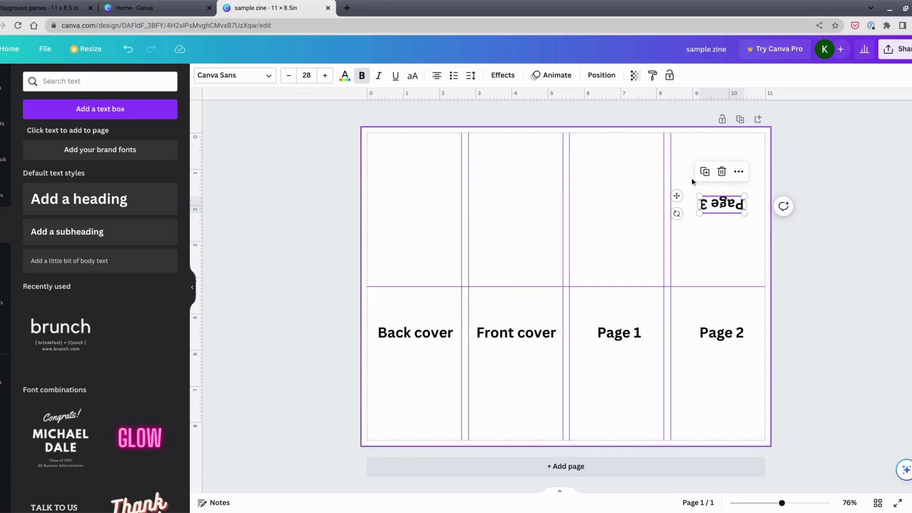
- Place a copy of the upside-down "Page 3" label in the upper-row panel above "Page 1"
click(719, 201)
click(718, 197)
drag(717, 197, 627, 201)
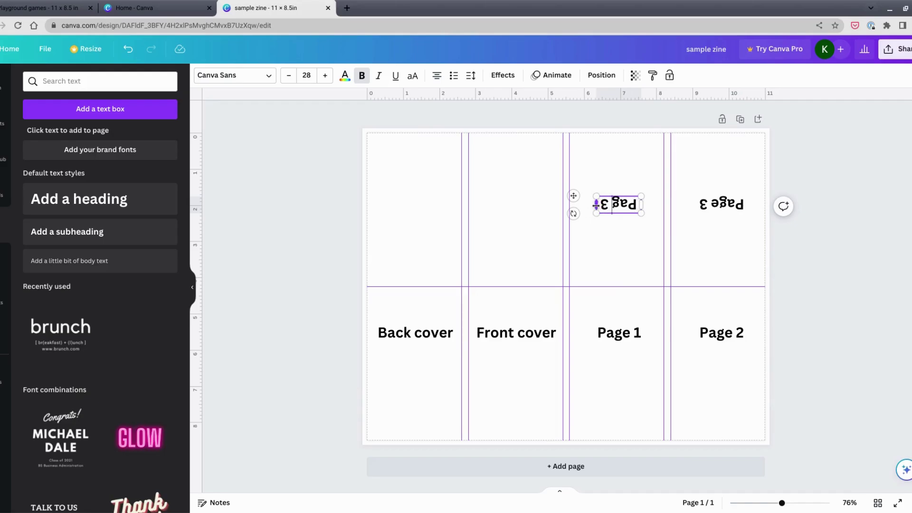
- Replace the copied label's text with "Page 4" and widen its box to about 1.4 in so the text fits on one line
double_click(597, 205)
key(BackSpace)
key(BackSpace)
key(BackSpace)
key(BackSpace)
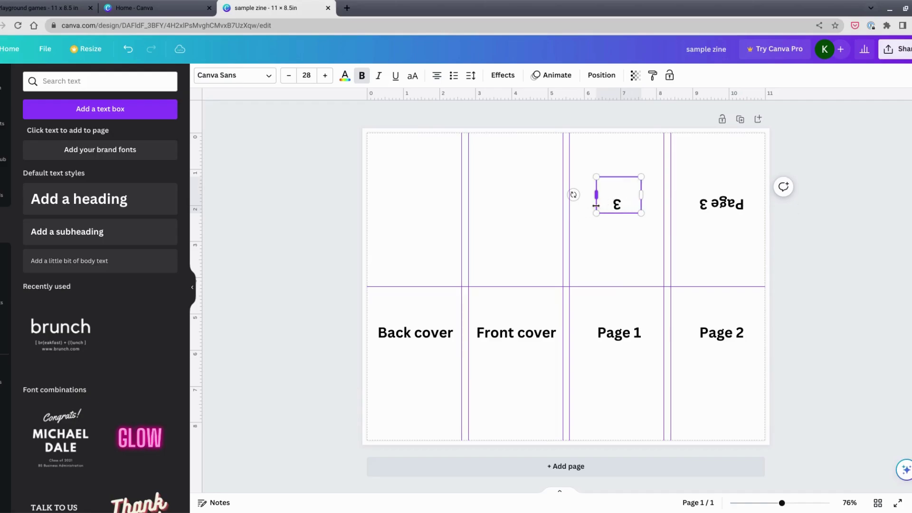
key(Delete)
double_click(622, 205)
text(Page 4)
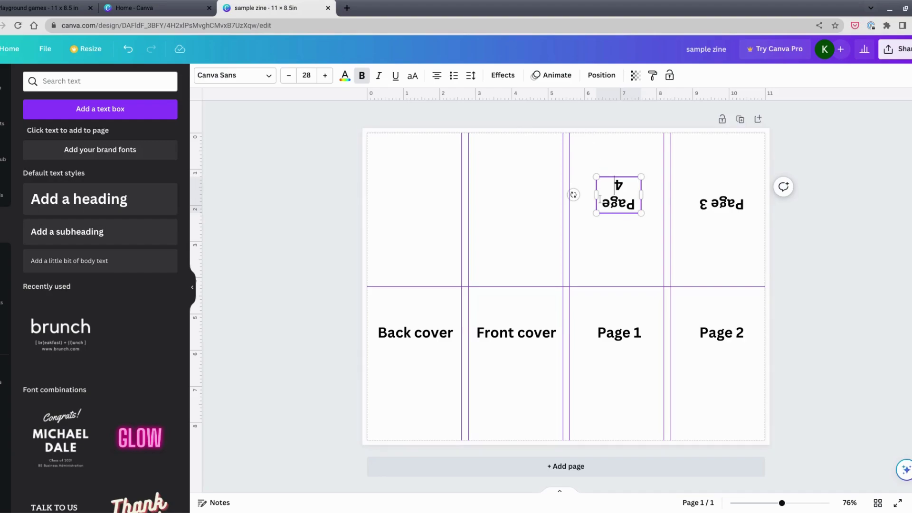
drag(591, 189, 584, 191)
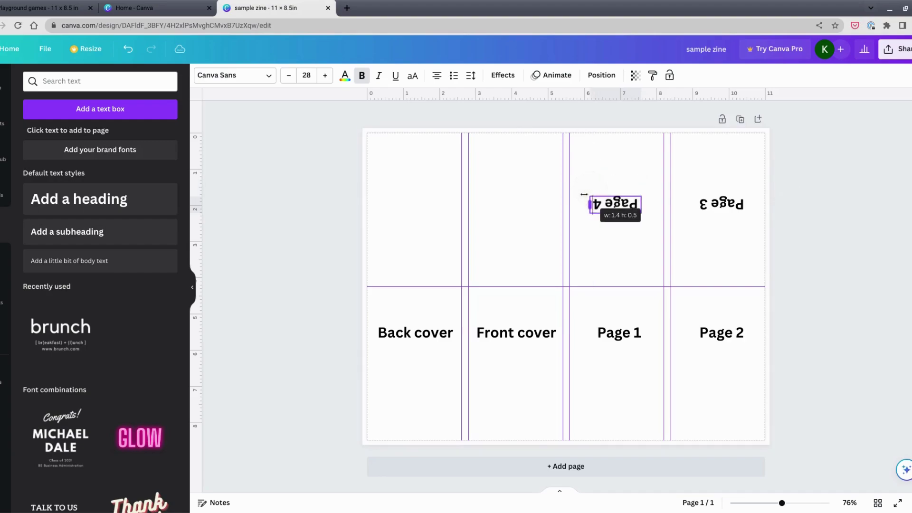
click(622, 171)
- Copy the "Page 4" label to the panel above "Front cover" and change the copy to "Page 5"
click(616, 209)
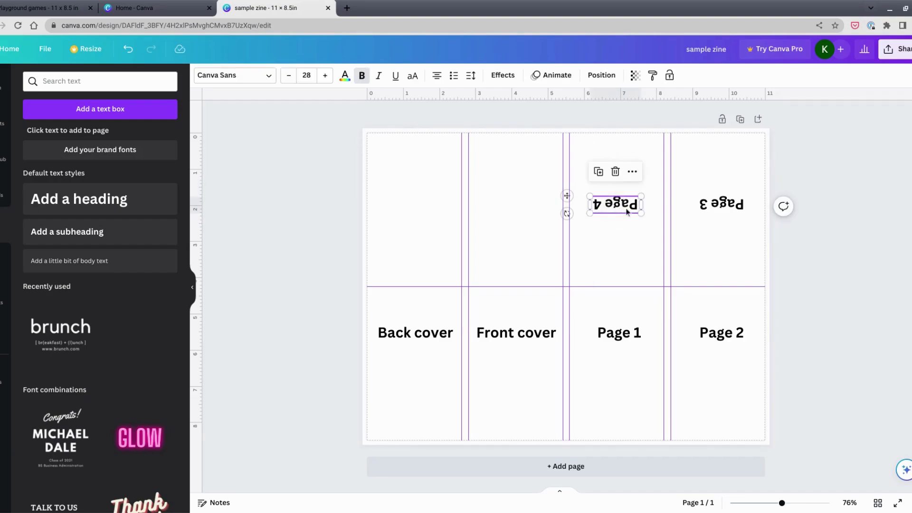
drag(627, 211, 502, 201)
double_click(497, 204)
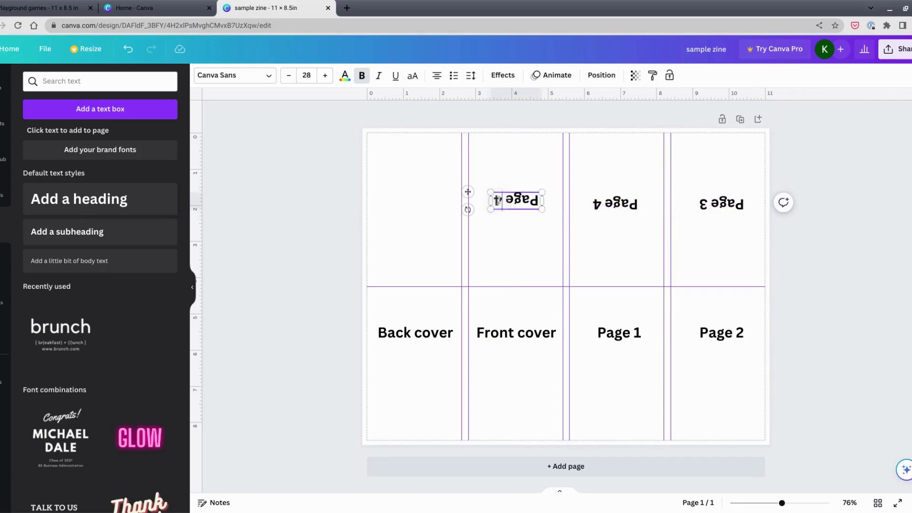
text(5)
click(506, 176)
- Copy the "Page 5" label to the panel above "Back cover" and change the copy to "Page 6"
click(517, 200)
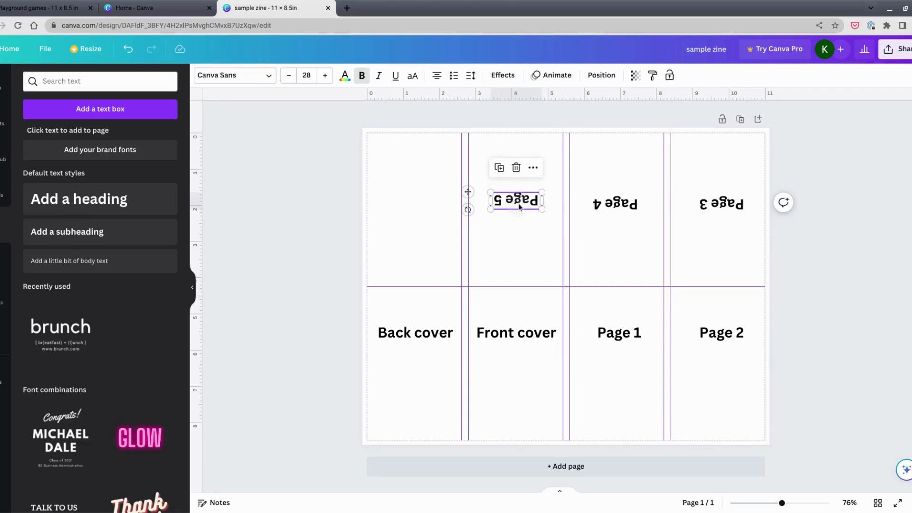
drag(523, 209, 417, 209)
click(409, 209)
click(400, 208)
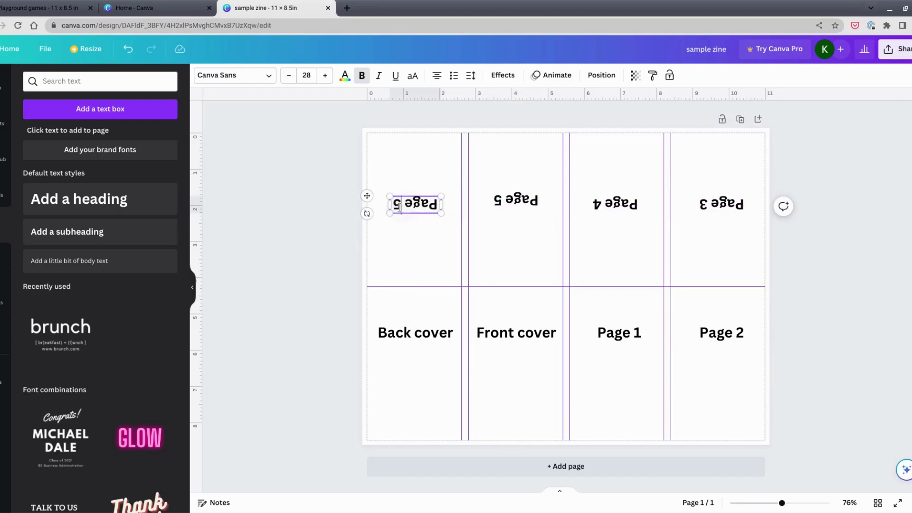
key(Delete)
text(6)
click(419, 168)
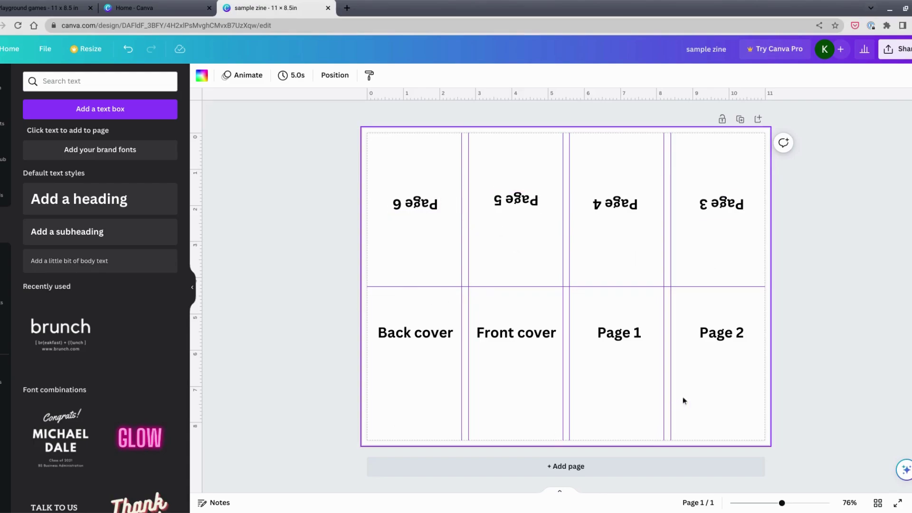
- Examine the panel layout of the finished "Playground games" zine with its side panel collapsed, and return to the "sample zine" design
click(49, 8)
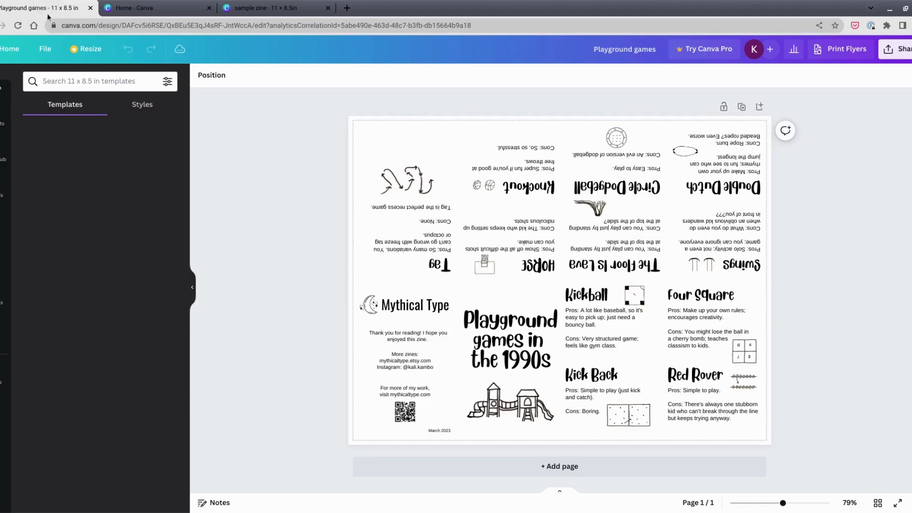
click(192, 289)
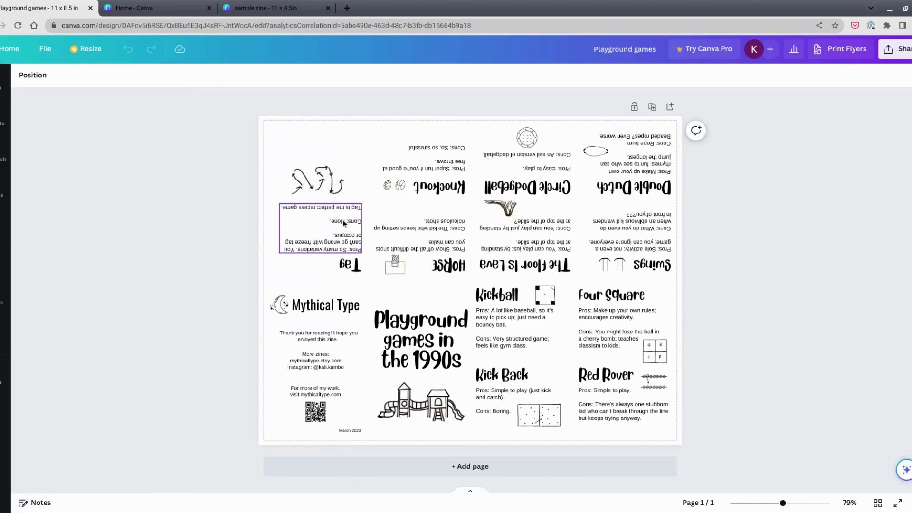
click(274, 3)
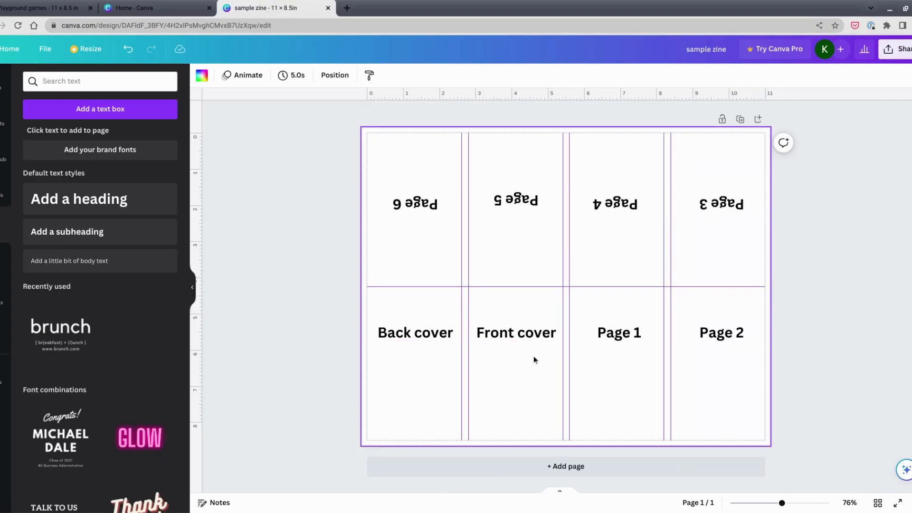
- Switch to the "Playground games" design and show its rulers and guides
click(72, 5)
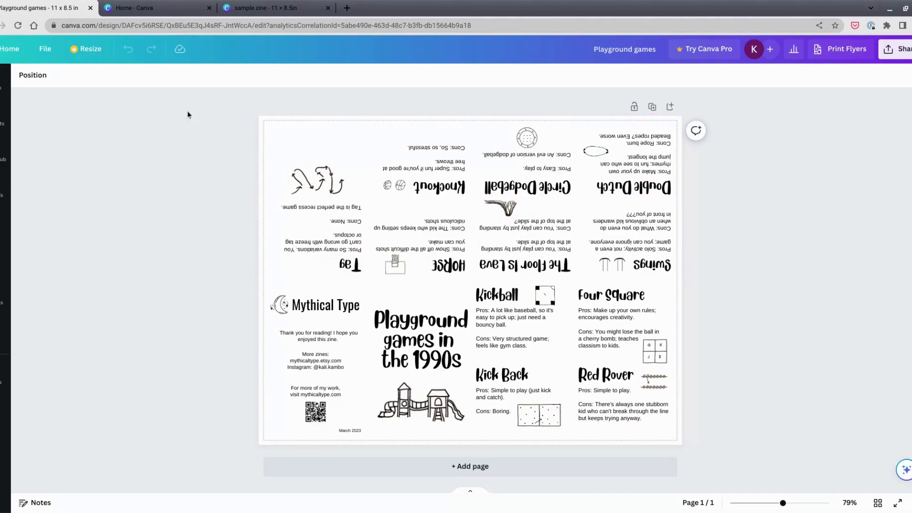
click(43, 51)
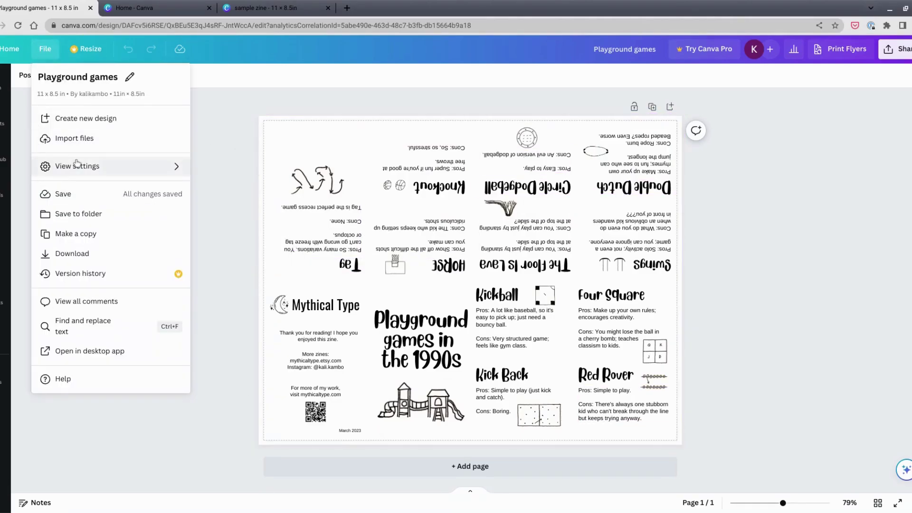
mouse_move(113, 158)
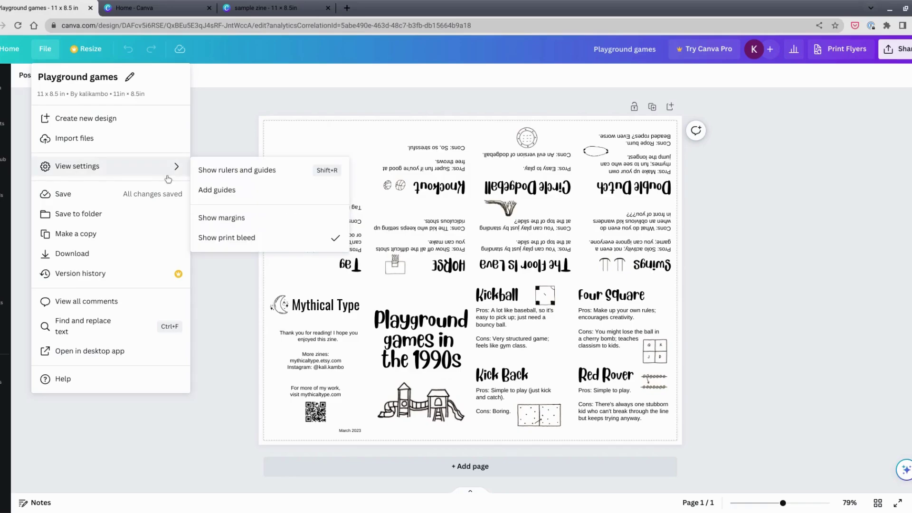
click(308, 170)
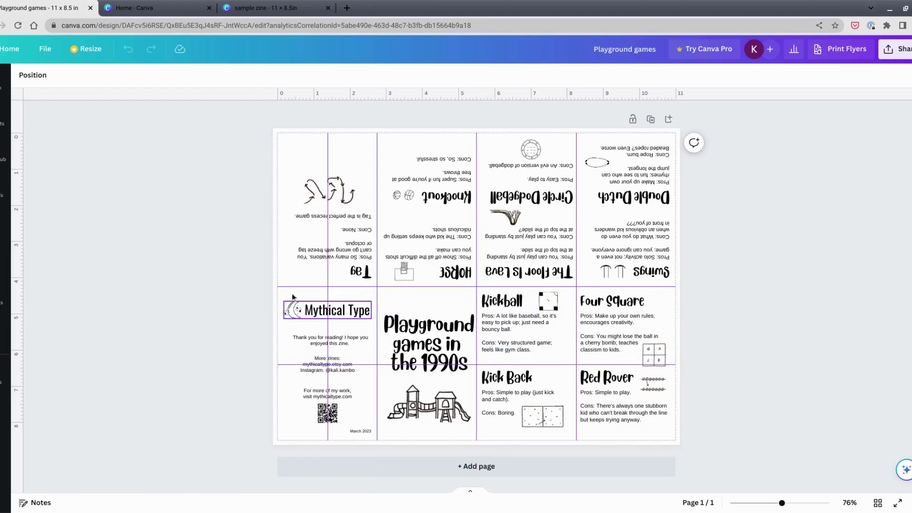
click(45, 48)
mouse_move(84, 171)
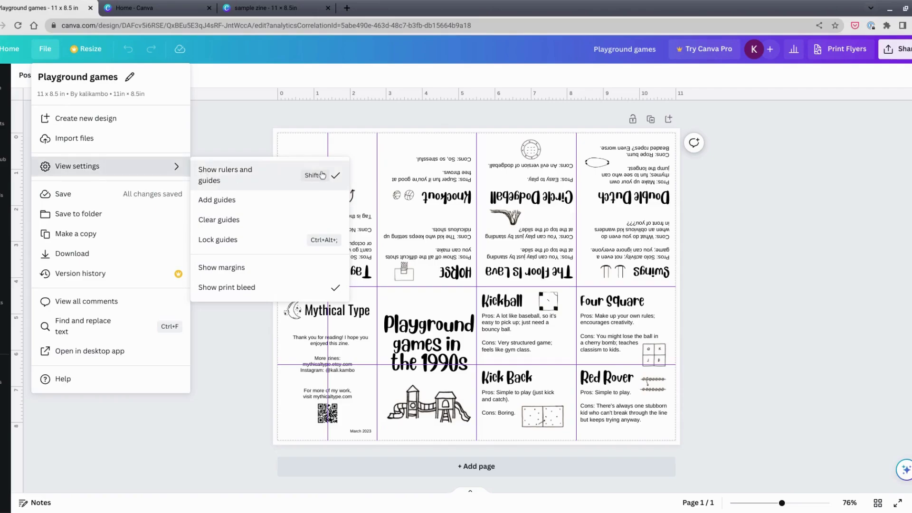
click(258, 131)
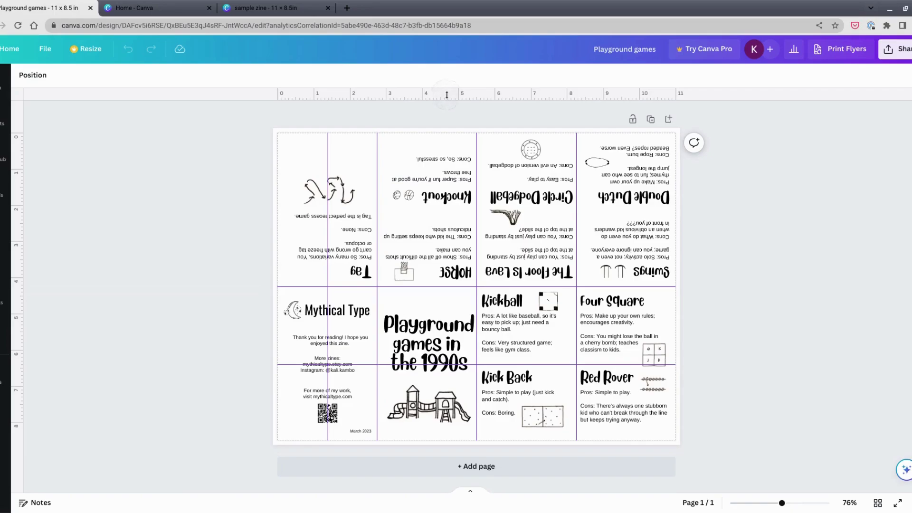
- Try adding a horizontal guide at about 2.2 in and moving it onto the lower horizontal guide, and undo the move
drag(446, 94, 454, 214)
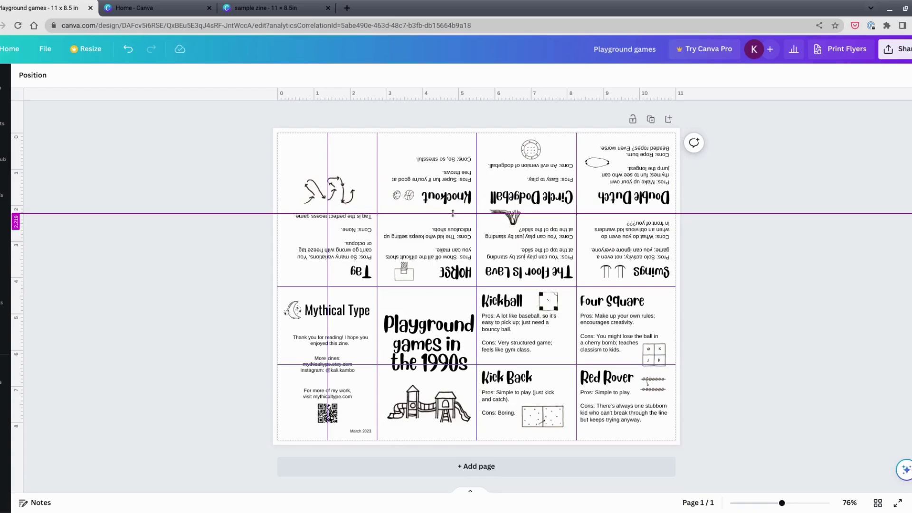
drag(453, 214, 443, 365)
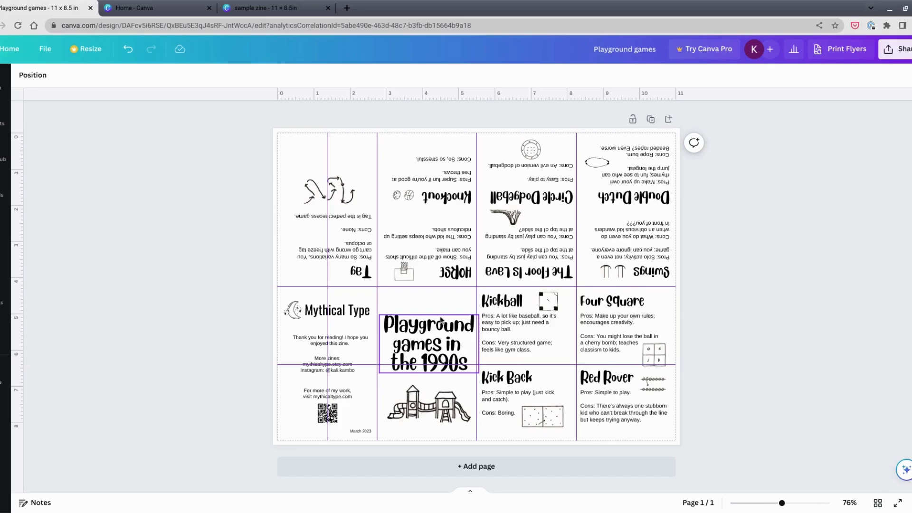
key(ctrl+z)
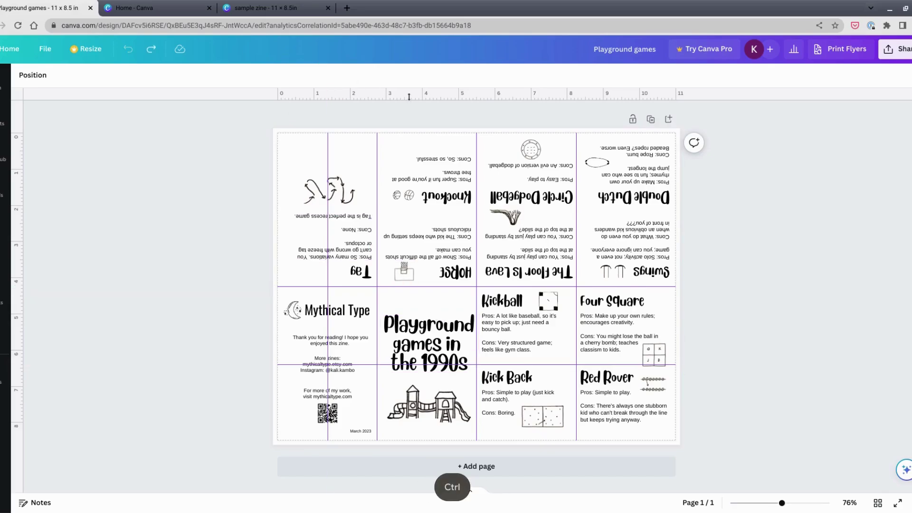
- Try out a horizontal guide near the page's upper edge and a vertical guide at about 9.18 in, removing each one again
drag(409, 97, 331, 147)
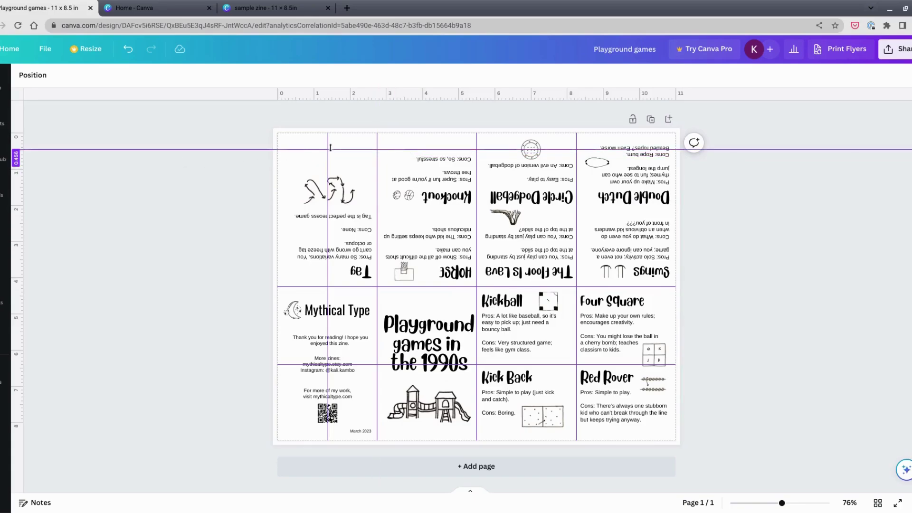
drag(488, 151, 361, 95)
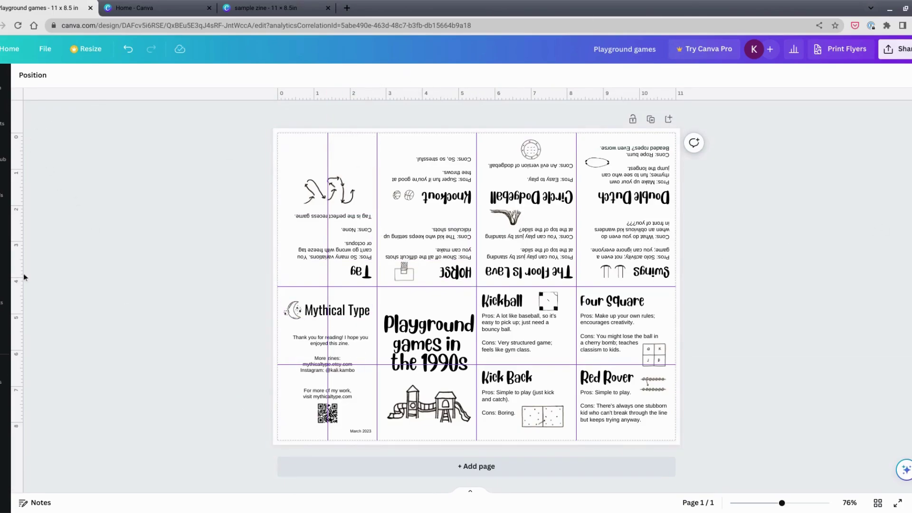
drag(13, 262, 609, 243)
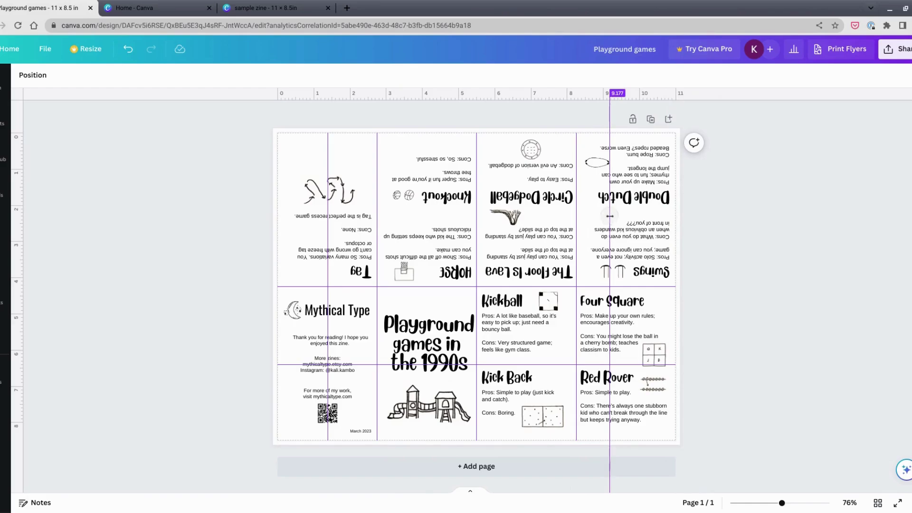
mouse_move(610, 217)
mouse_down()
mouse_move(483, 214)
mouse_move(523, 209)
mouse_move(528, 180)
mouse_move(273, 185)
mouse_move(671, 188)
mouse_move(316, 188)
mouse_move(294, 168)
mouse_move(19, 165)
mouse_up()
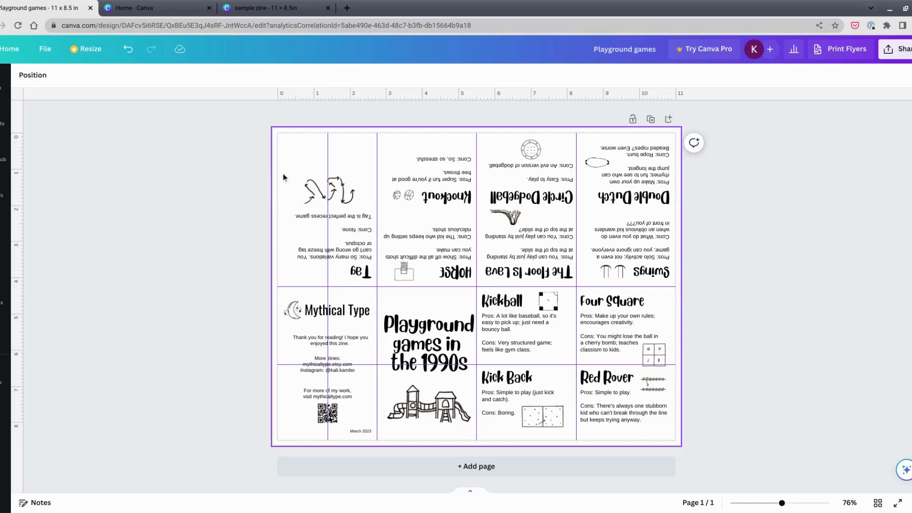
- Set up the "Playground games" zine's download as PDF Print with the RGB (best for digital use) color profile
click(895, 51)
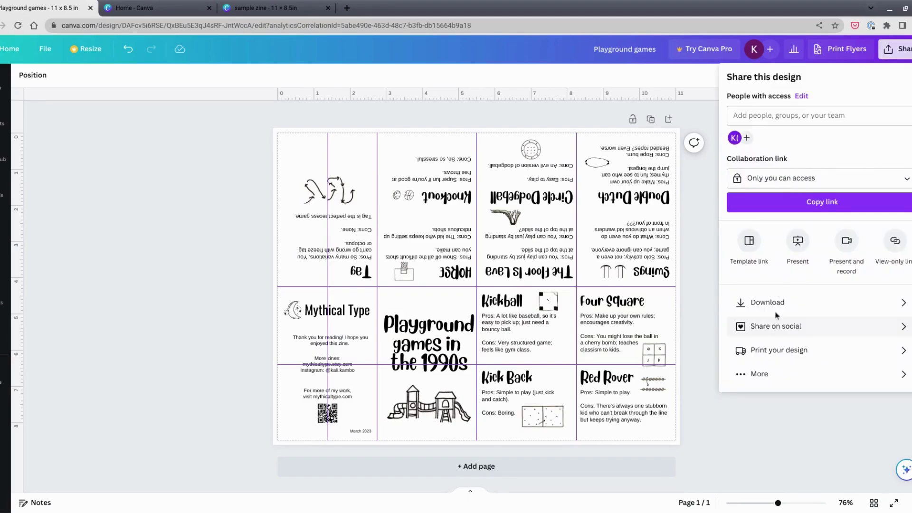
click(774, 304)
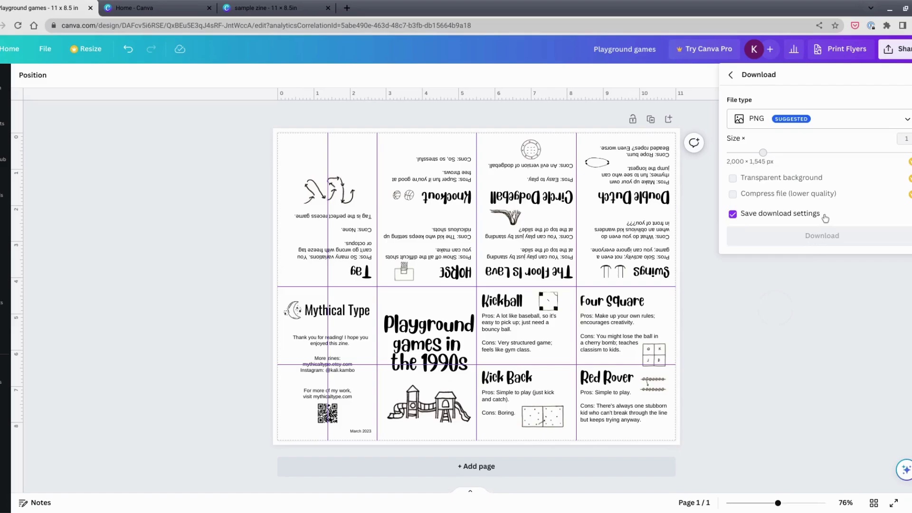
click(809, 119)
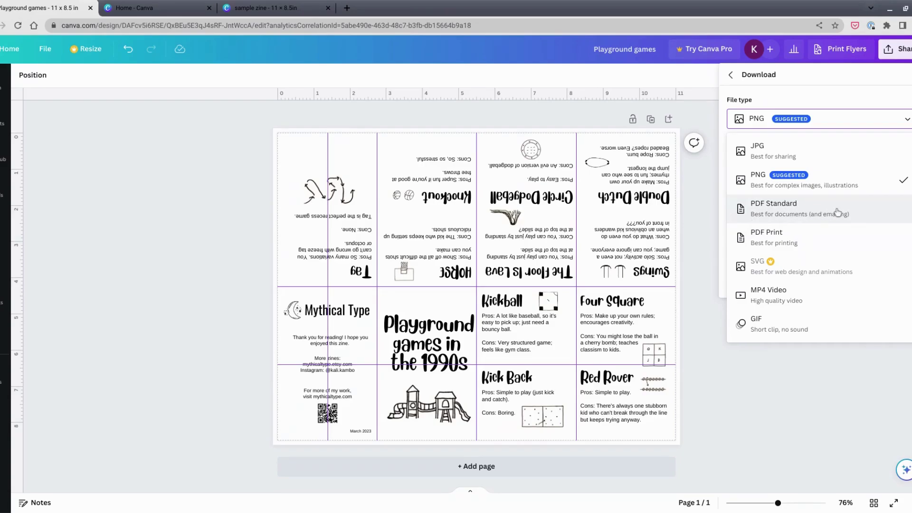
click(783, 236)
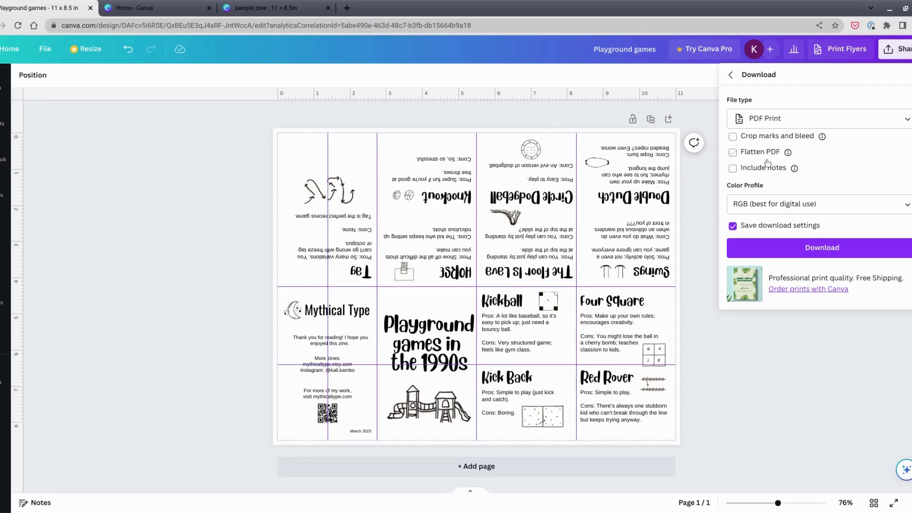
click(755, 207)
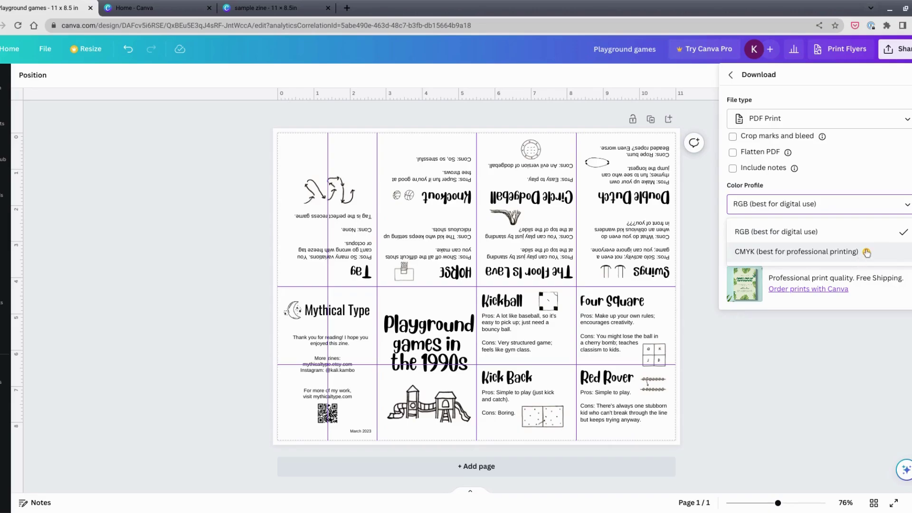
click(763, 237)
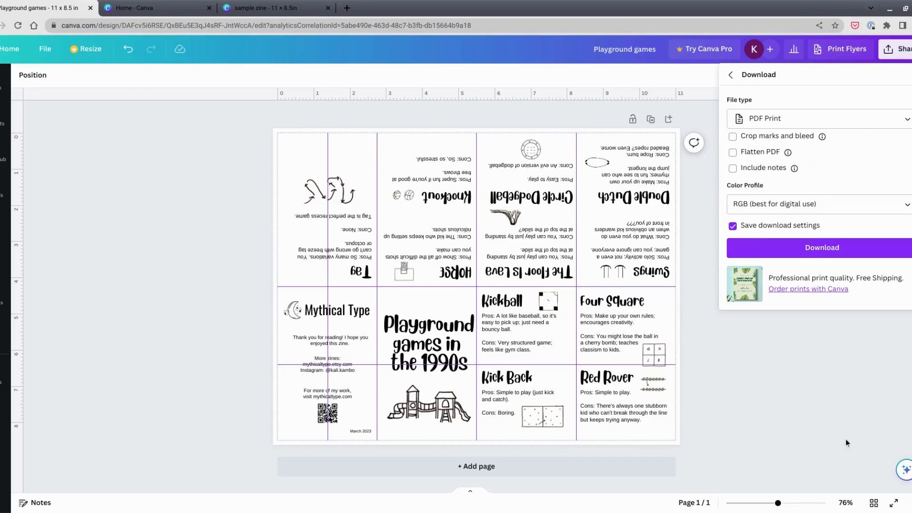
- Leave the download settings, look over the design's sharing options once more, and return to the zine
click(879, 364)
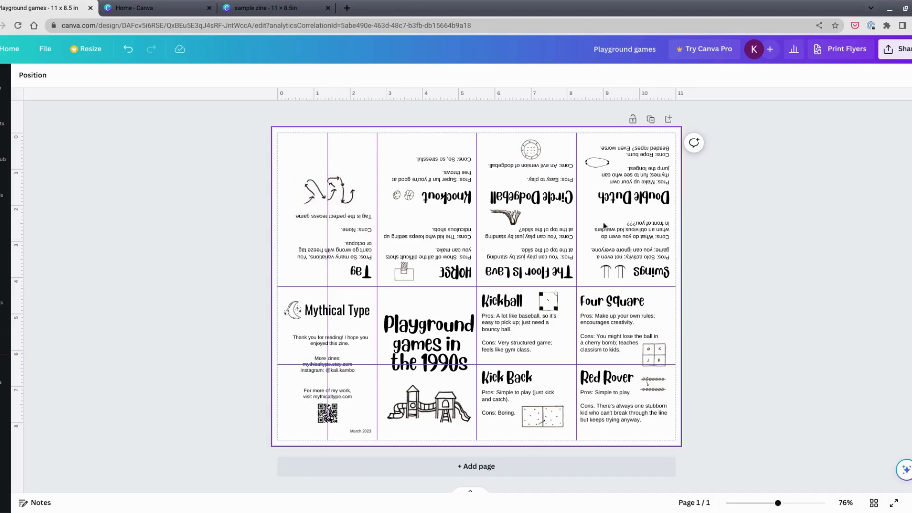
click(897, 49)
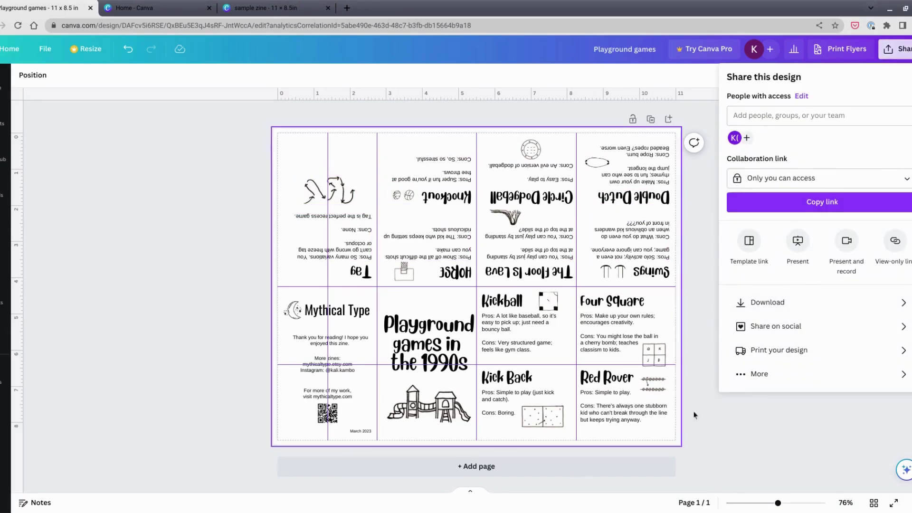
click(221, 236)
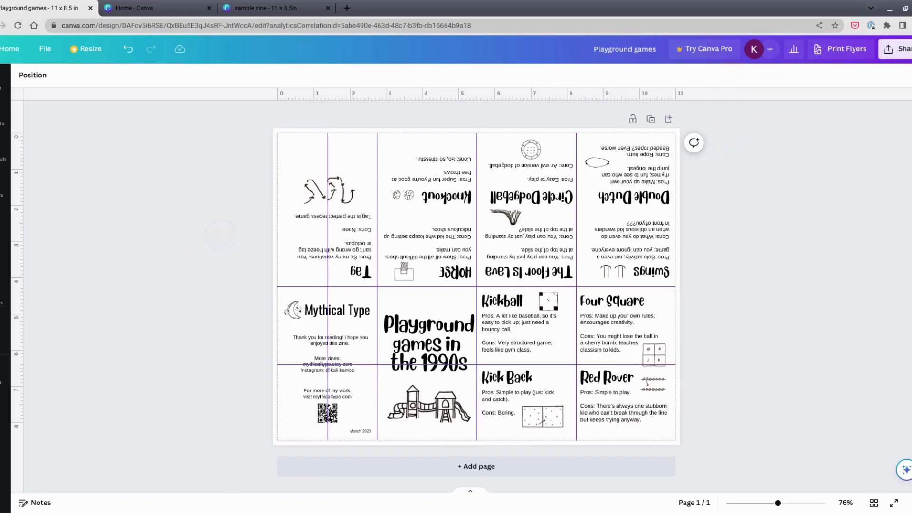